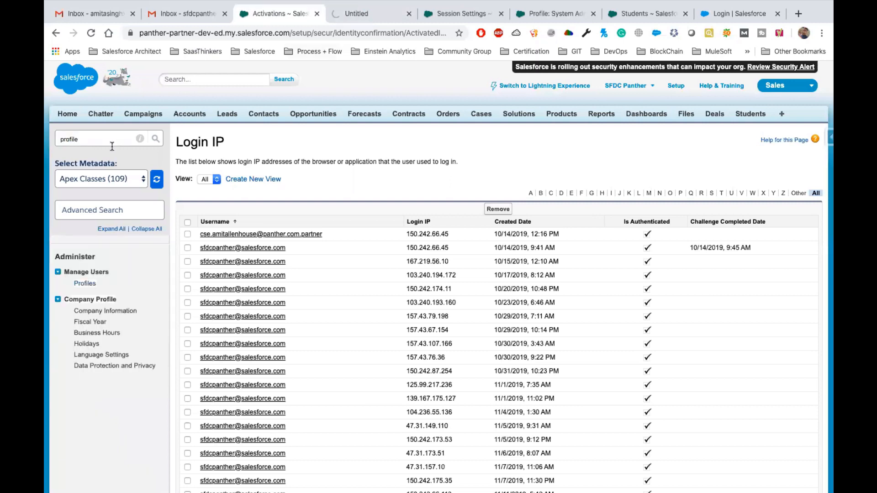
Filter Setup to Profiles and open the System Administrator profile from the list.
key("ctrl+Tab")
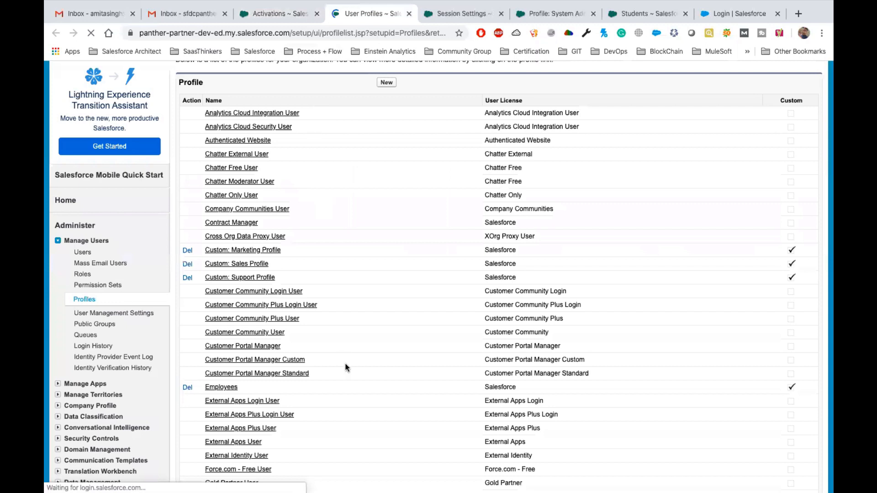
scroll(345, 367, "down", 10)
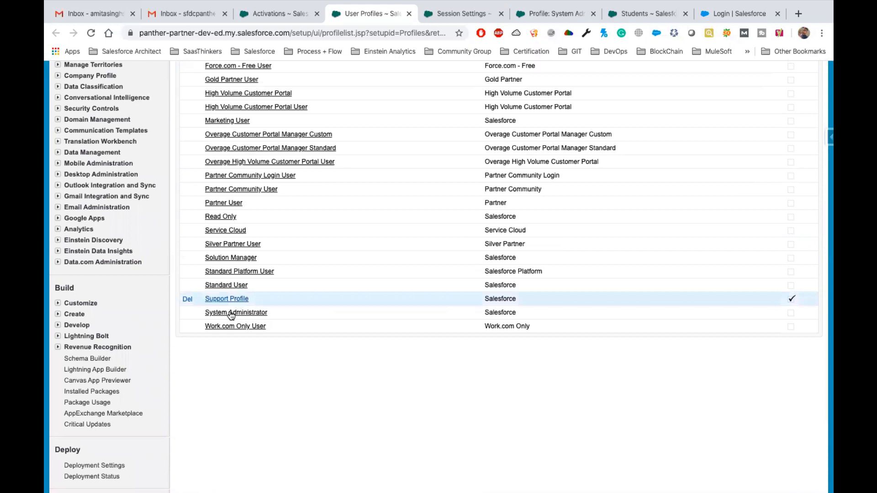
left_click(230, 314)
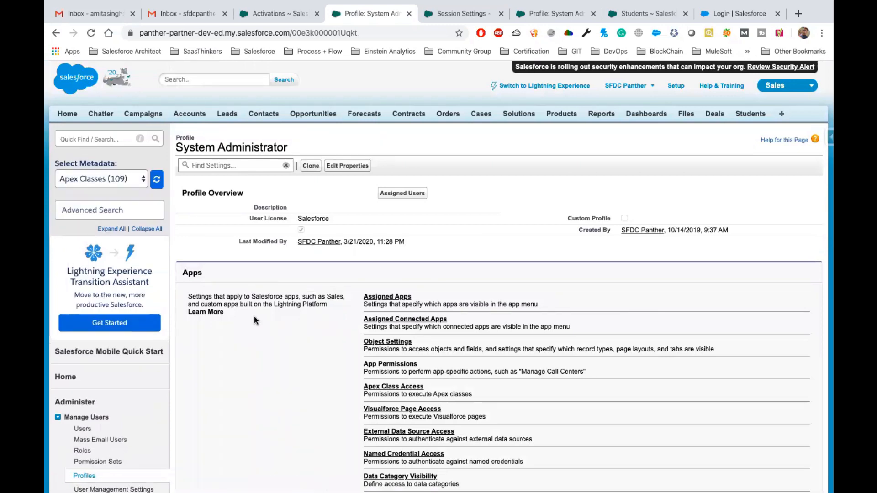
Scroll the System Administrator profile down to its System section with Login Hours.
scroll(254, 316, "down", 2)
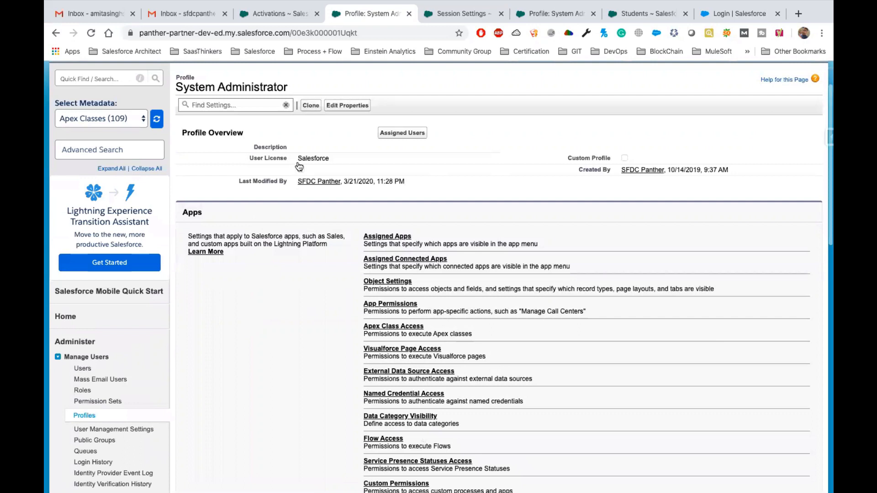
scroll(347, 374, "down", 1)
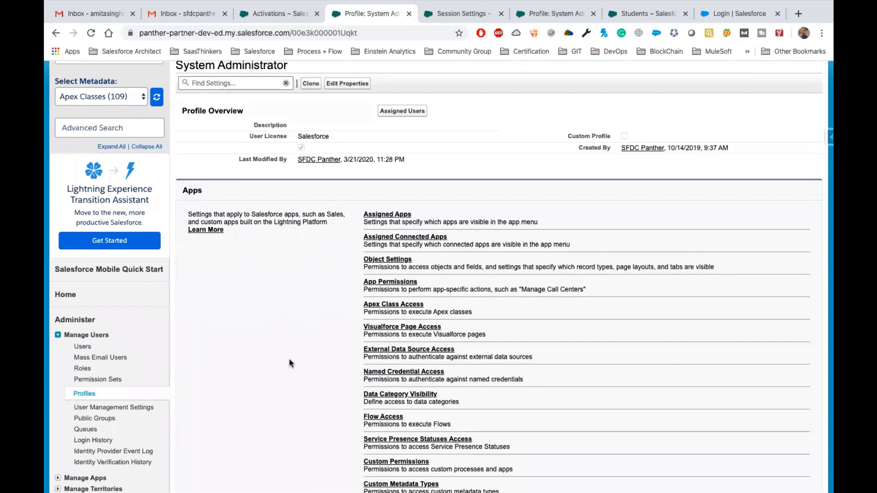
scroll(234, 187, "up", 3)
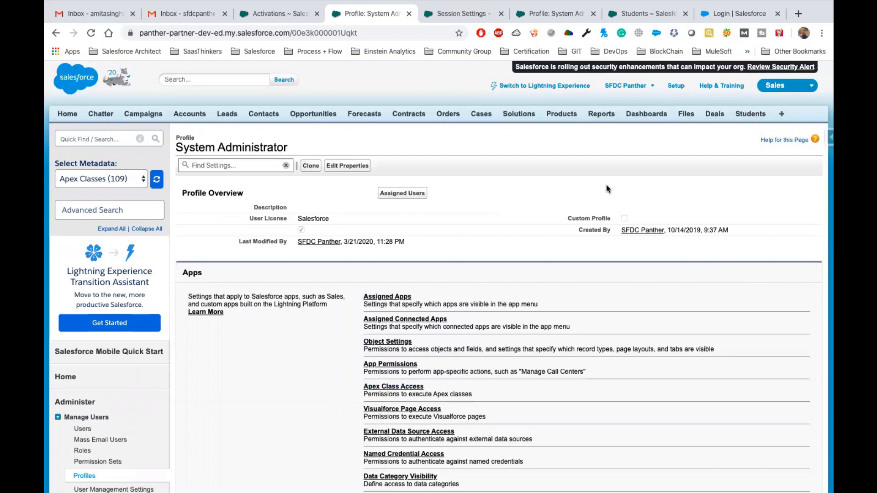
scroll(607, 185, "down", 1)
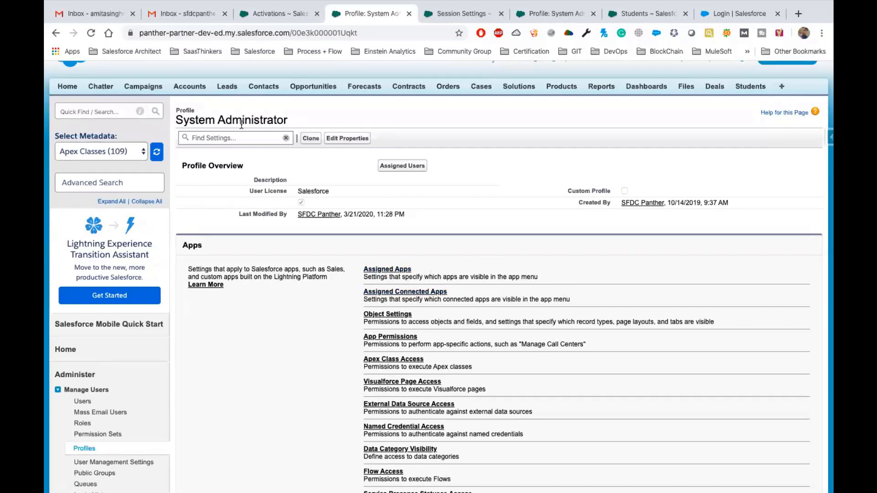
scroll(470, 178, "down", 1)
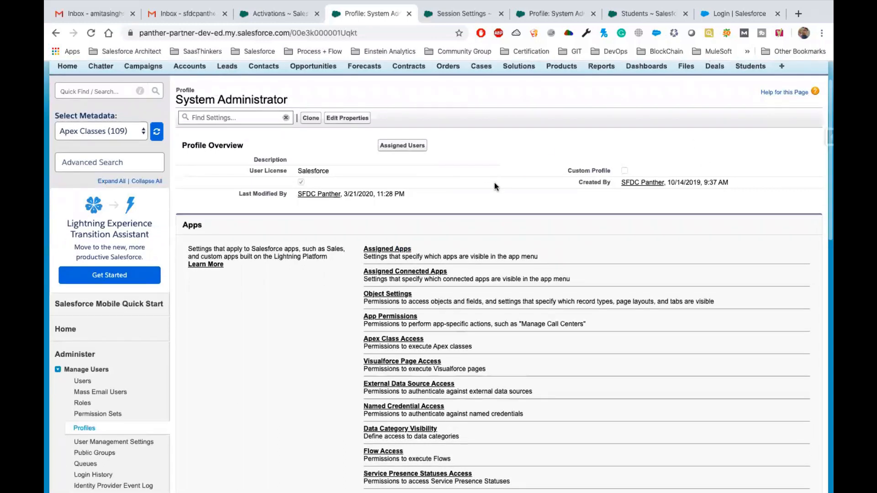
scroll(494, 182, "down", 5)
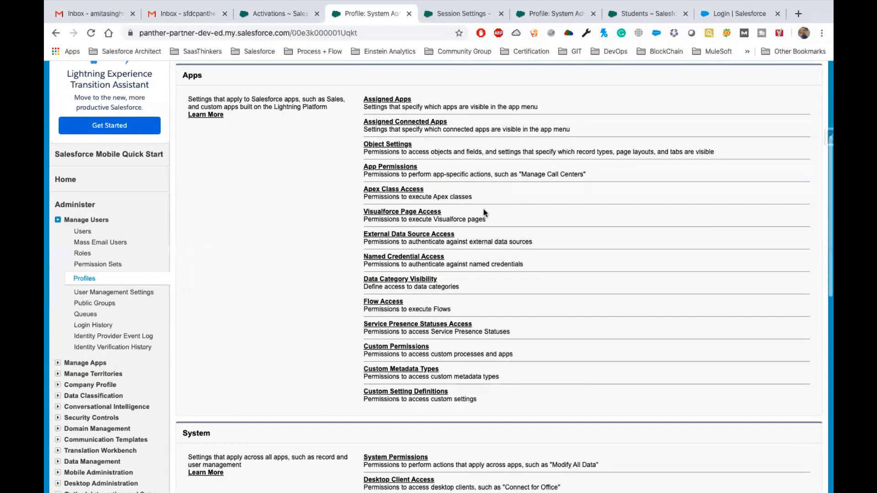
scroll(483, 209, "down", 5)
scroll(486, 347, "down", 2)
double_click(196, 228)
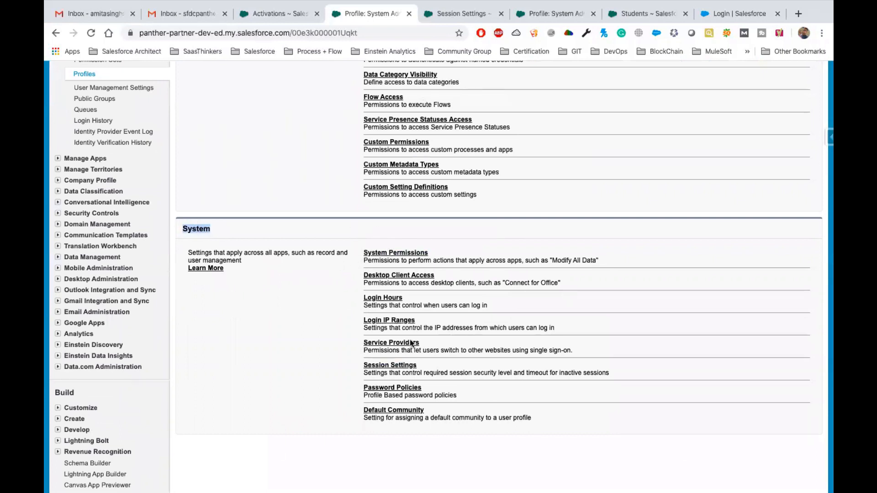
Open Login Hours in another tab, then view the 0.0.0.0–255.255.255.255 Login IP Range.
left_click(391, 299, "super")
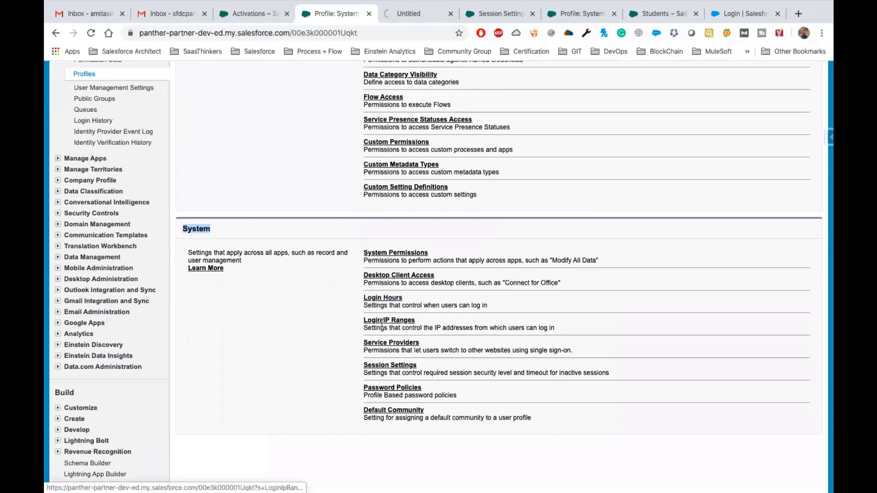
left_click(386, 322)
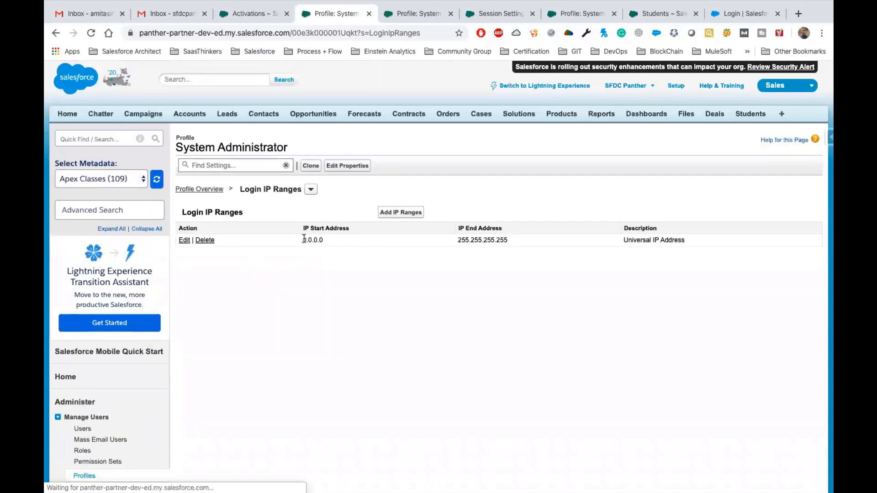
left_click_drag(302, 239, 613, 250)
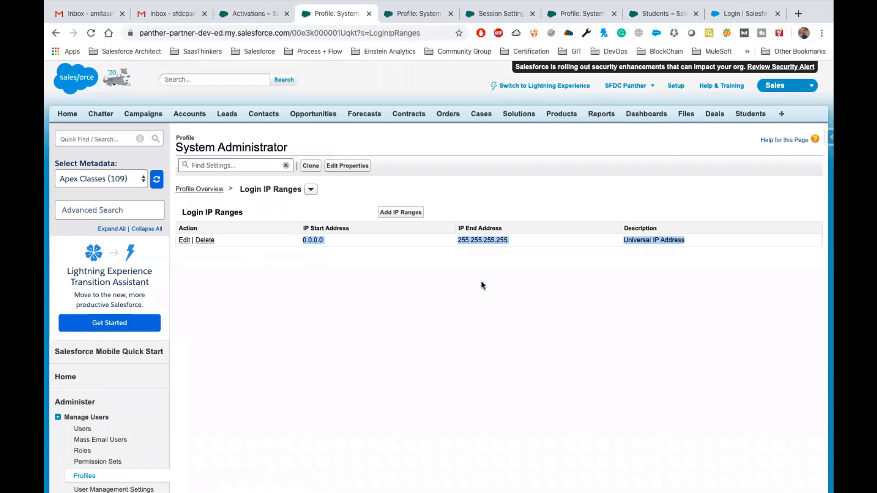
double_click(460, 243)
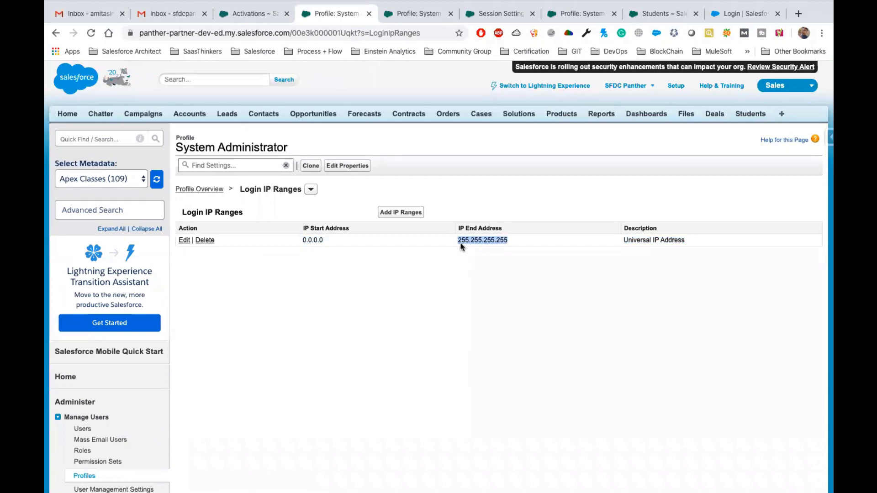
double_click(304, 241)
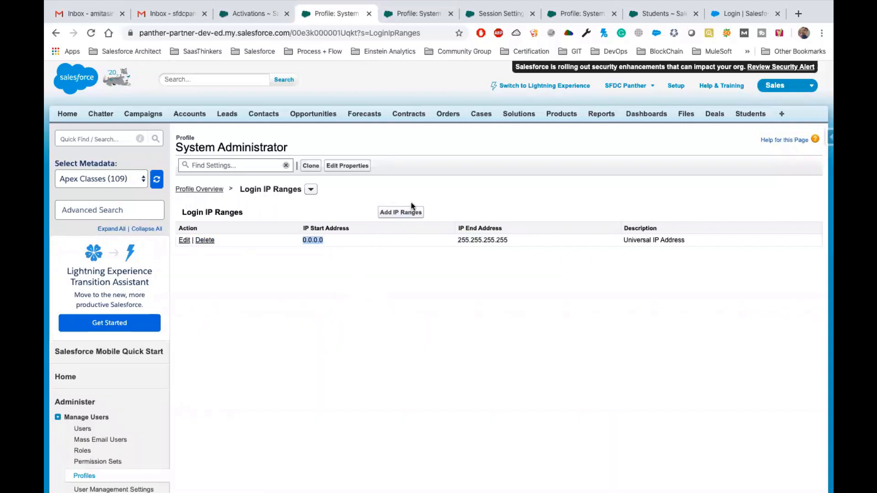
Open and cancel the new IP range form twice, pointing out the existing 0.0.0.0 start address.
left_click(387, 206)
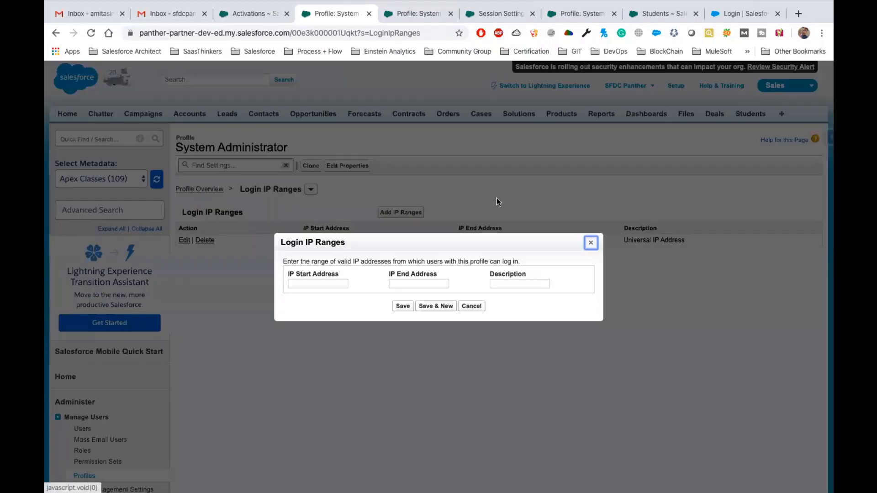
left_click(474, 308)
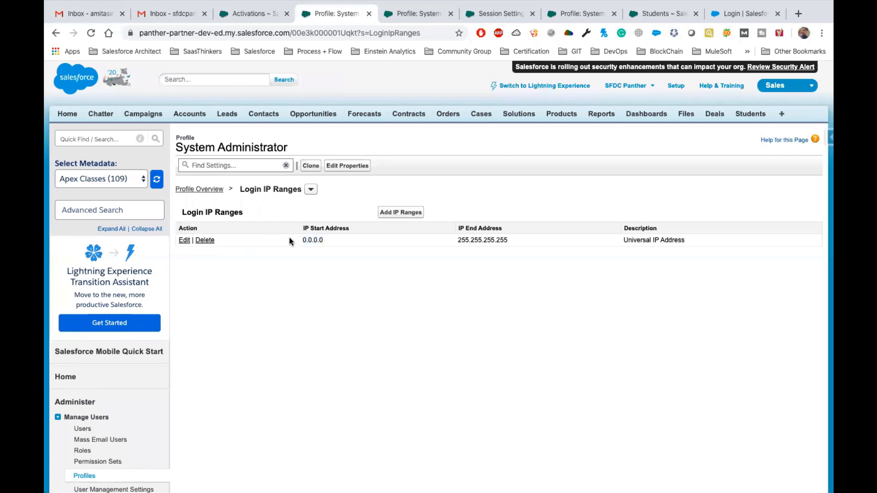
left_click_drag(302, 240, 338, 242)
left_click(338, 245)
left_click_drag(333, 243, 293, 240)
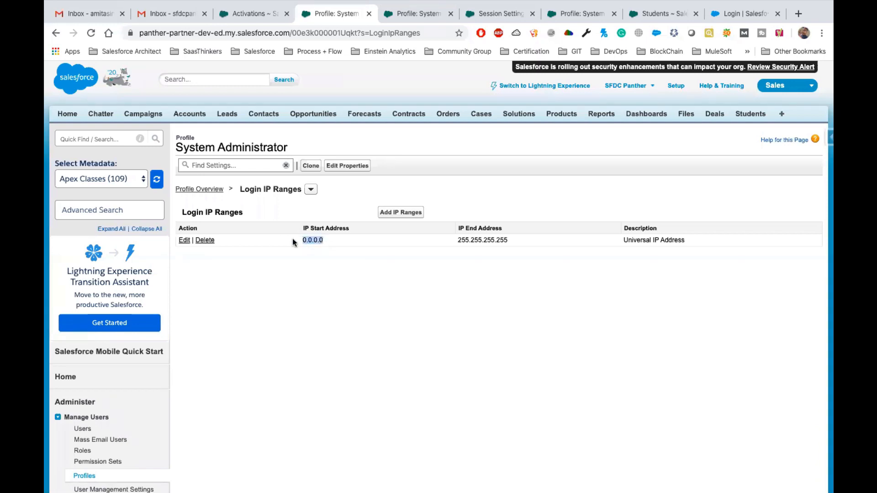
left_click(396, 211)
left_click(311, 284)
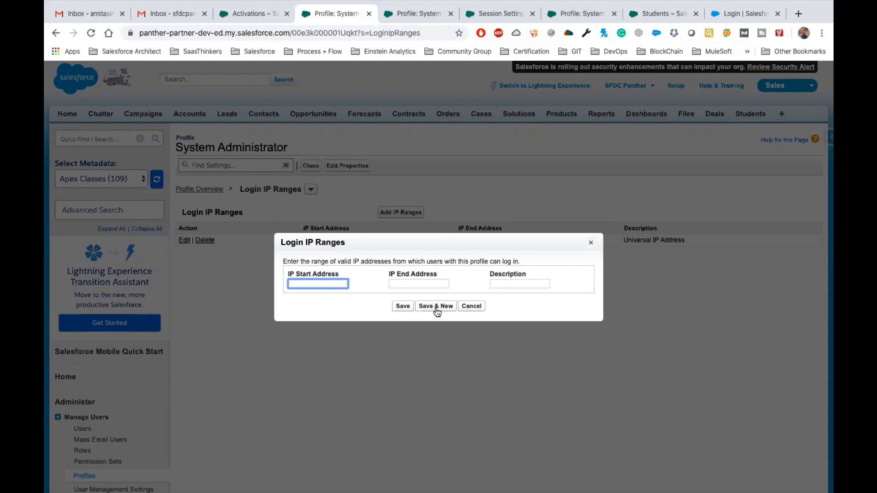
left_click(471, 306)
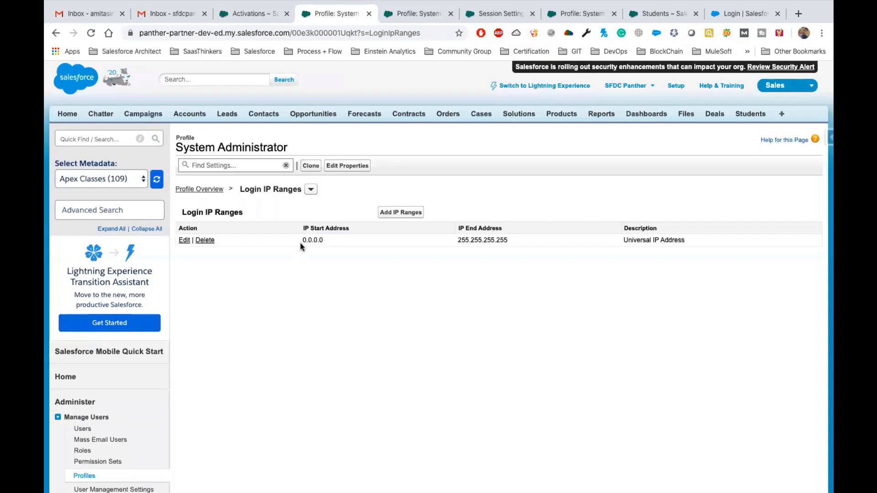
Open a blank Add IP Ranges form and move from IP Start Address to IP End Address.
left_click_drag(300, 242, 528, 240)
left_click(525, 246)
left_click(397, 212)
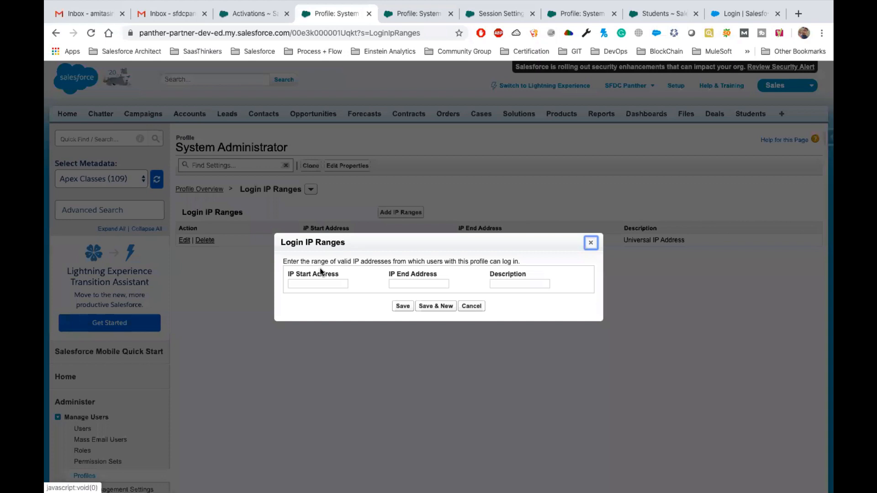
left_click(303, 284)
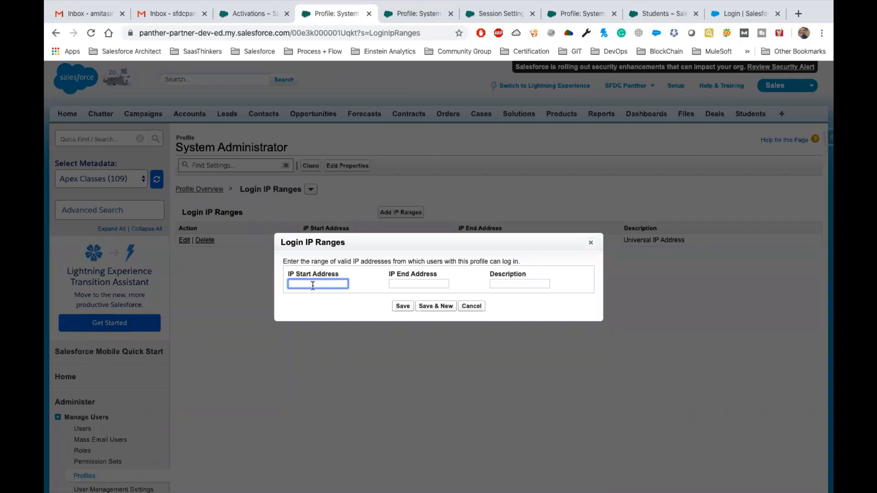
key("Tab")
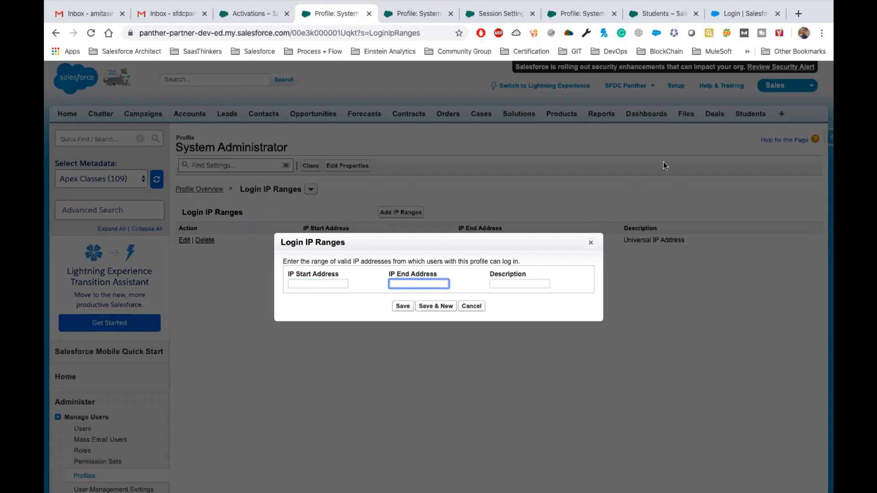
Search Google for 'my ip address' in a new tab and select the displayed public IP.
left_click(797, 14)
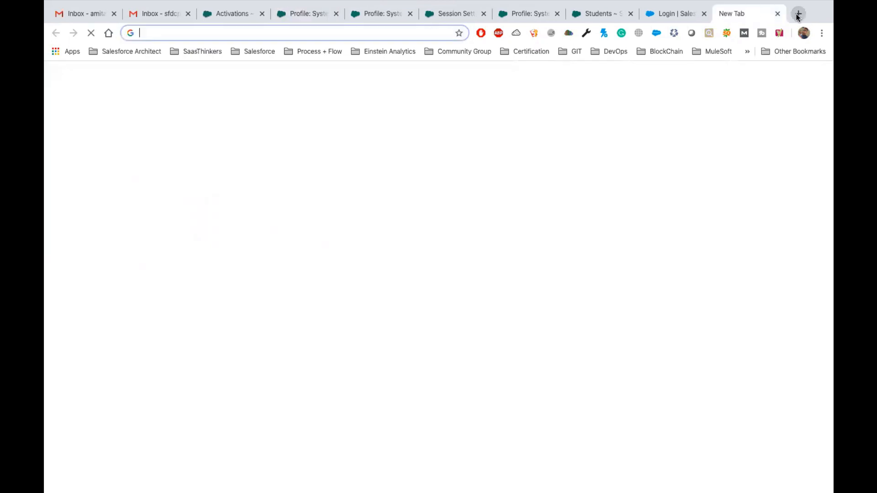
type("ip")
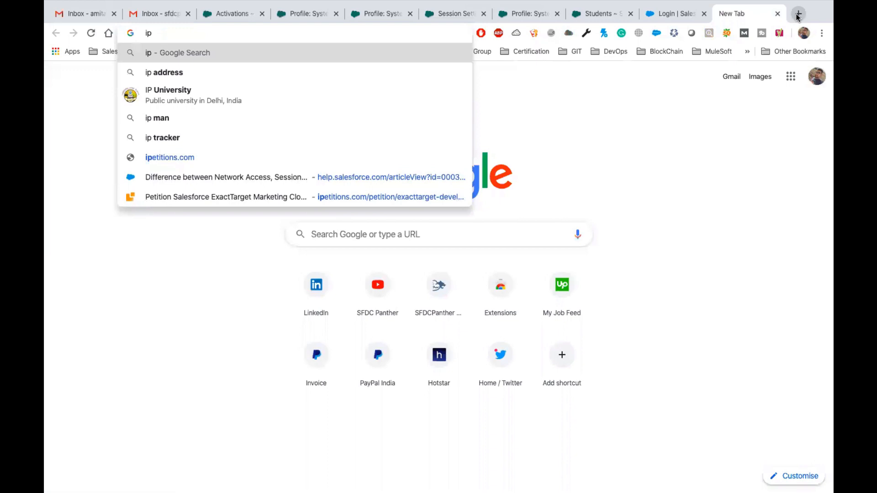
key("BackSpace")
key("BackSpace")
key("BackSpace")
type("my ip a")
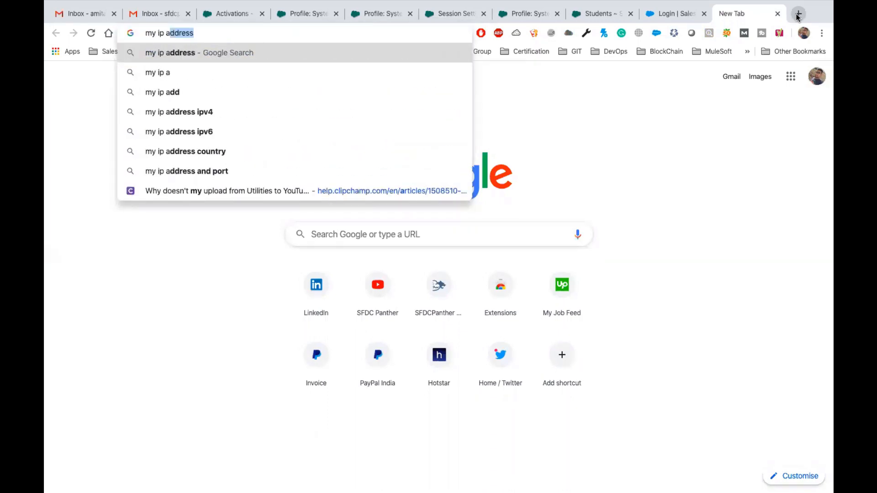
key("Return")
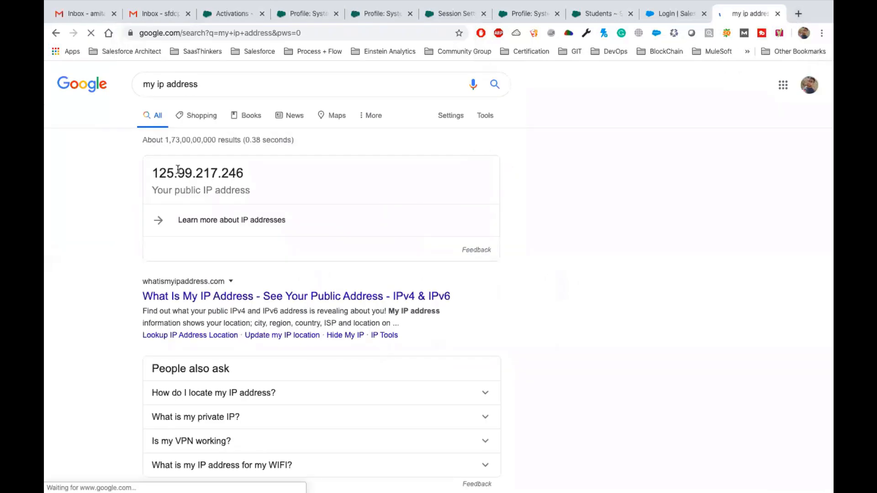
double_click(178, 172)
key("ctrl+c")
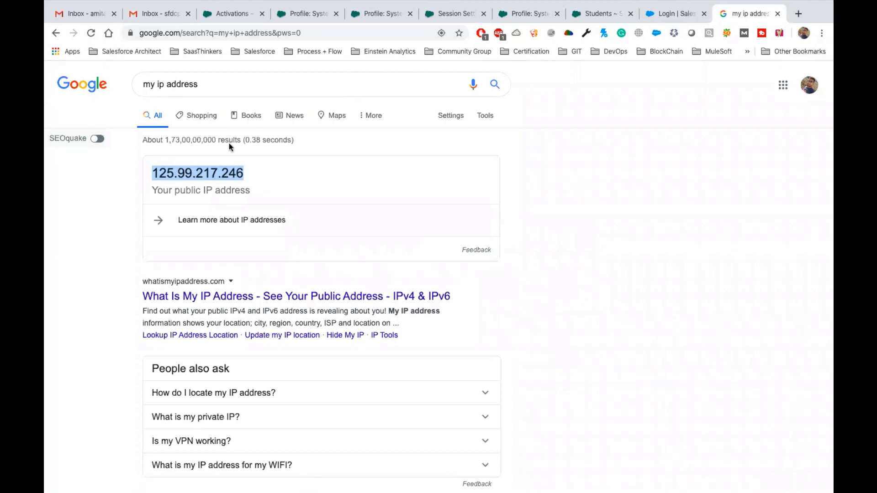
Paste the copied public IP into both IP Start Address and IP End Address.
left_click(378, 14)
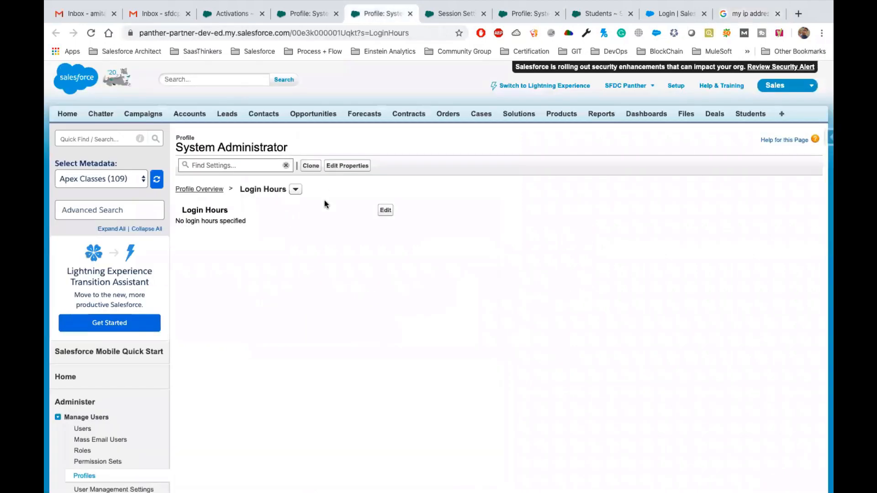
left_click(307, 14)
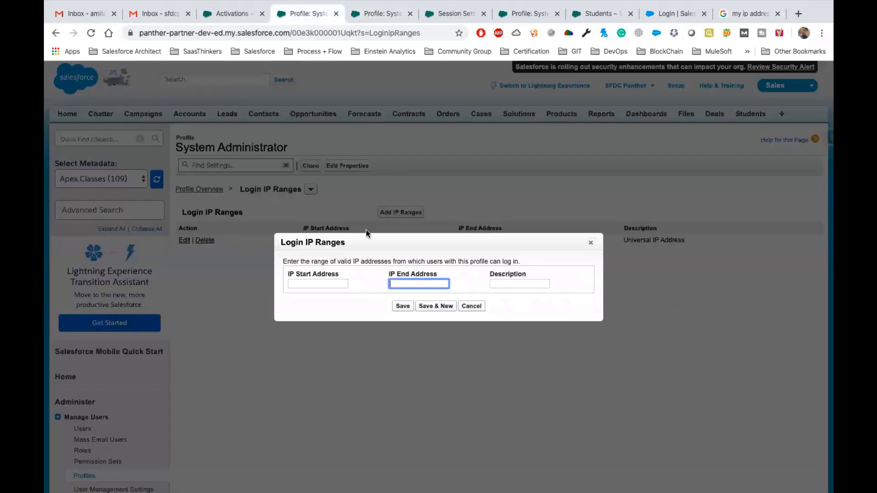
left_click(311, 281)
key("ctrl+v")
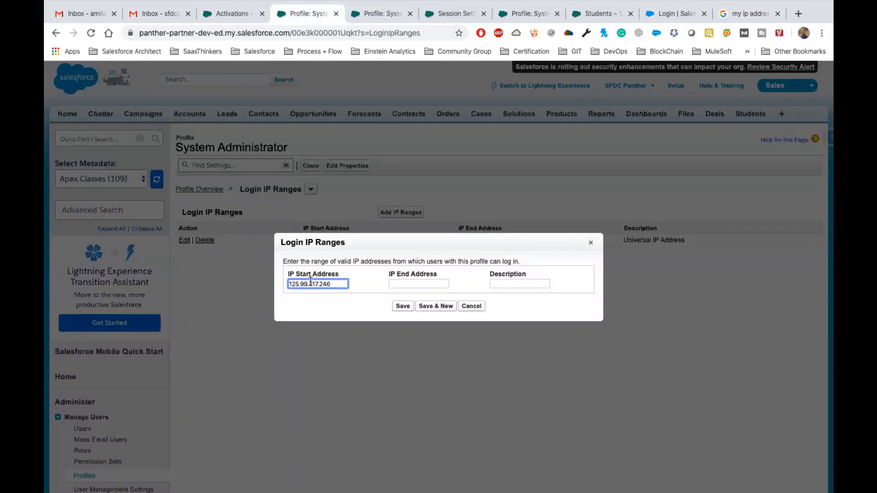
key("Tab")
key("ctrl+v")
Review the pasted addresses, then cancel the new IP range without saving.
left_click_drag(431, 288, 349, 286)
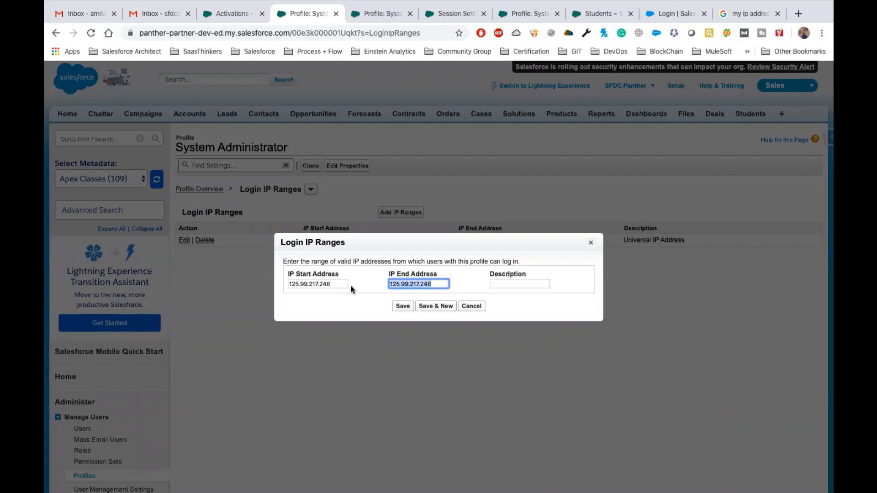
left_click_drag(434, 286, 365, 286)
left_click_drag(336, 284, 276, 282)
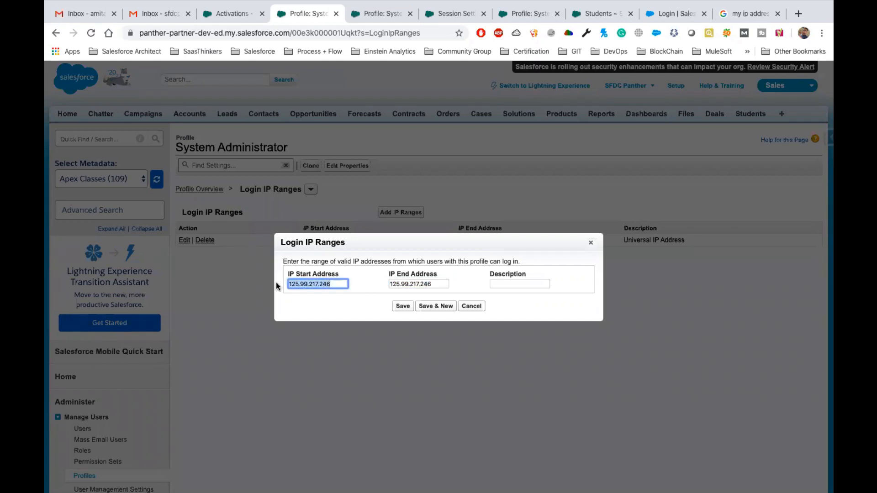
left_click(334, 283)
double_click(335, 283)
key("Tab")
left_click(434, 284)
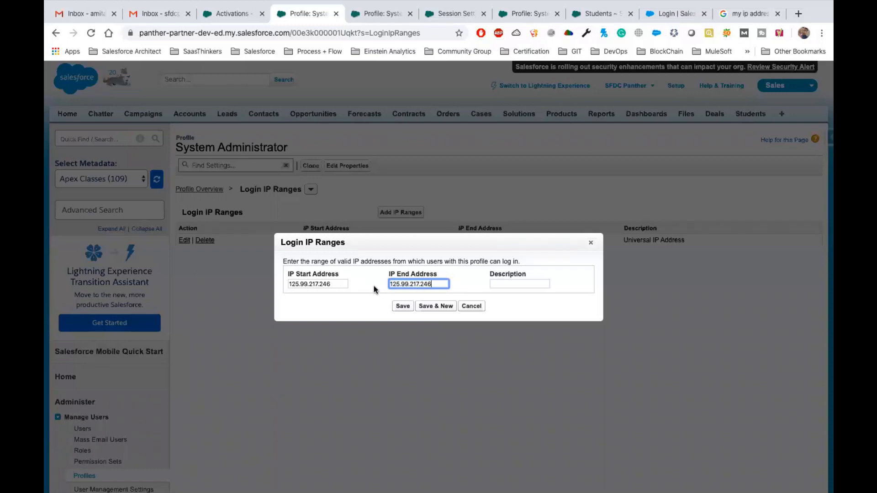
key("super+a")
left_click(471, 305)
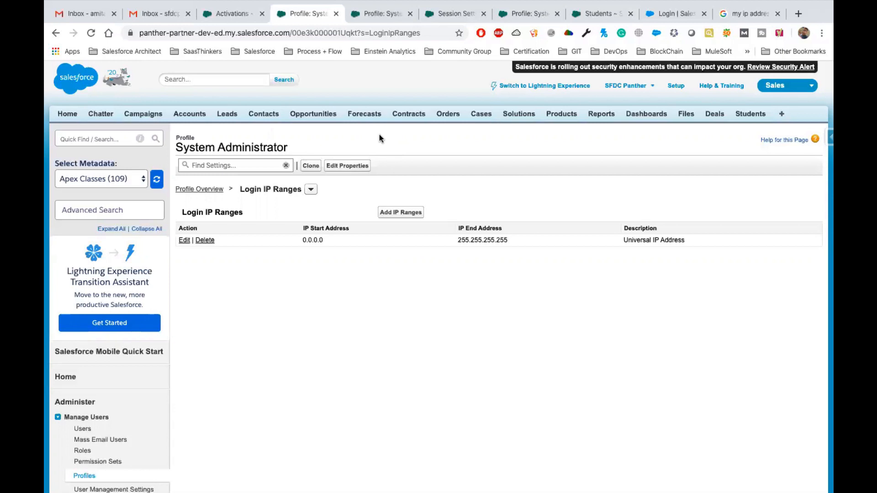
left_click(364, 116, "super")
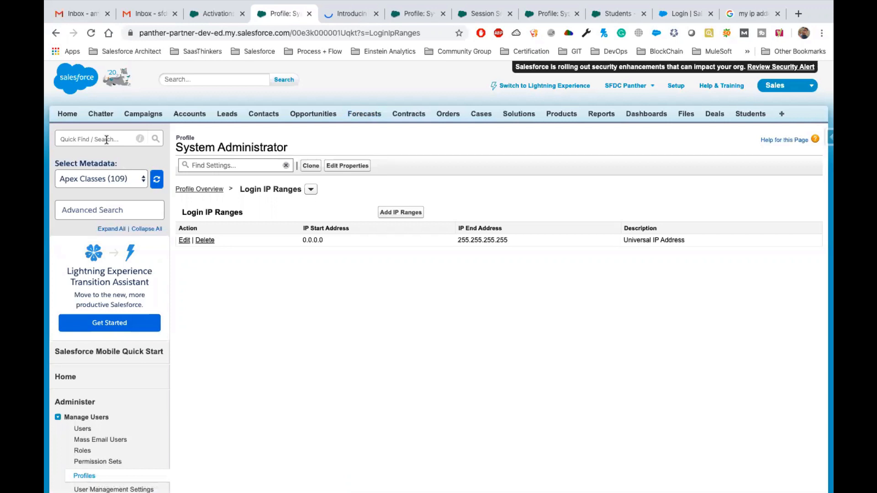
left_click(280, 33)
key("Return")
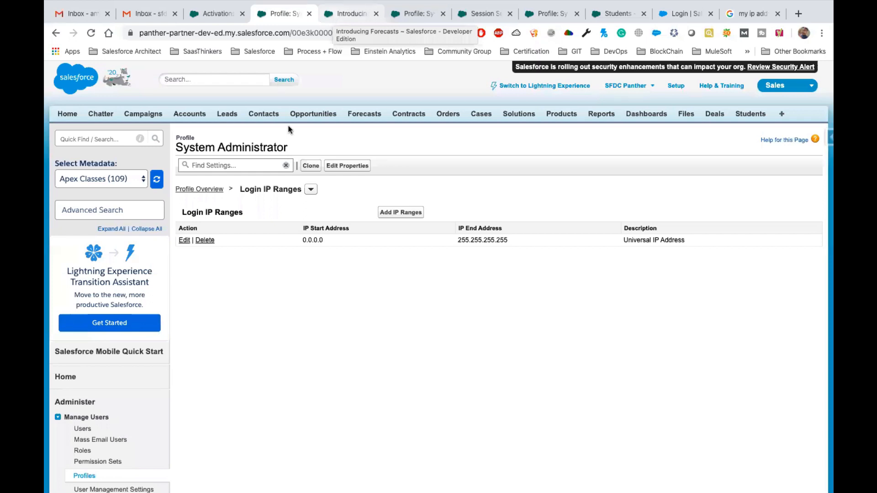
Find Apex Classes via Quick Find and open AccountController for editing.
left_click(111, 139)
type("ap")
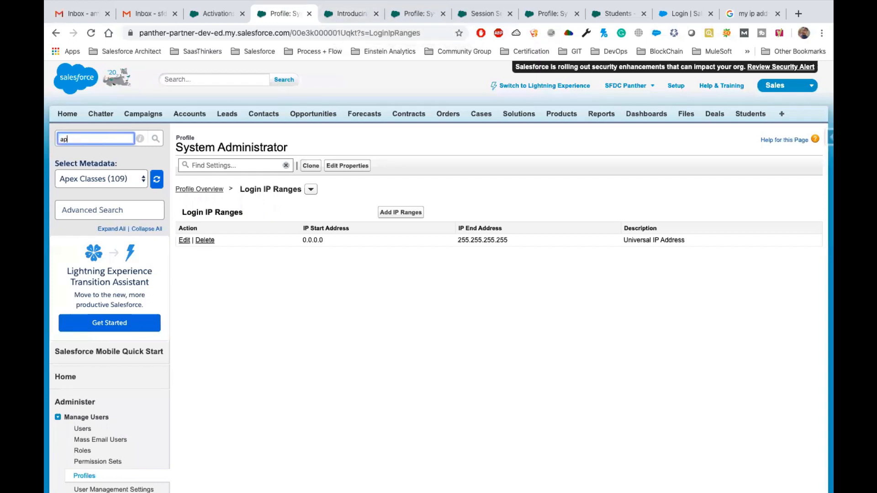
type("ex class")
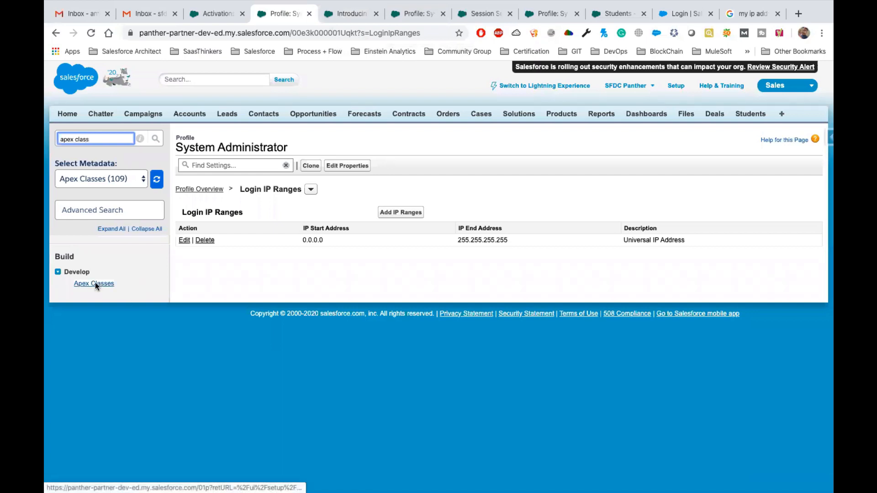
left_click(95, 283, "super")
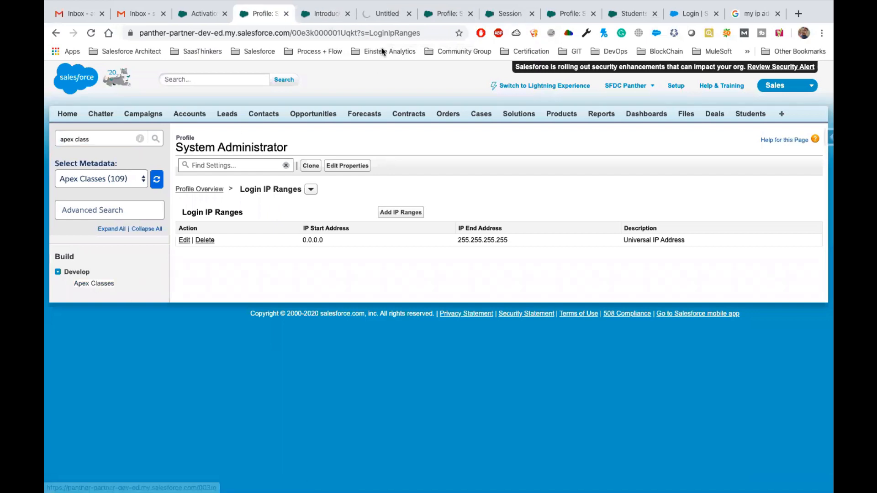
left_click(379, 18)
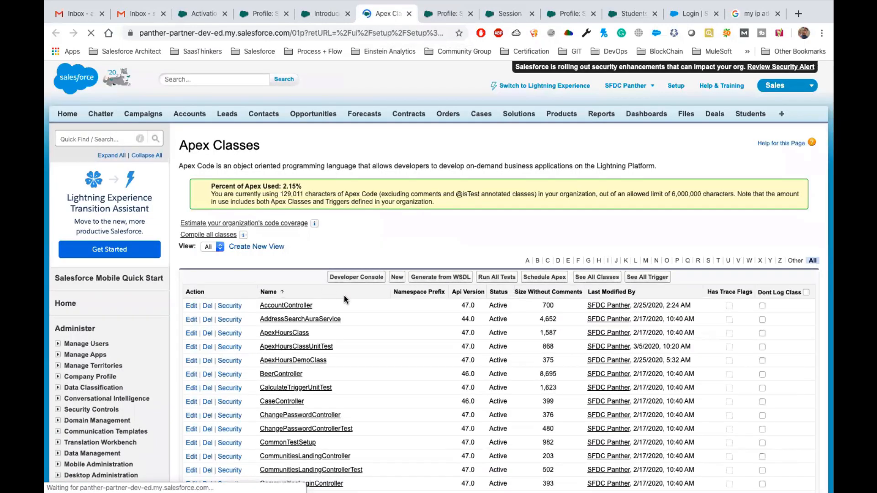
left_click(191, 306)
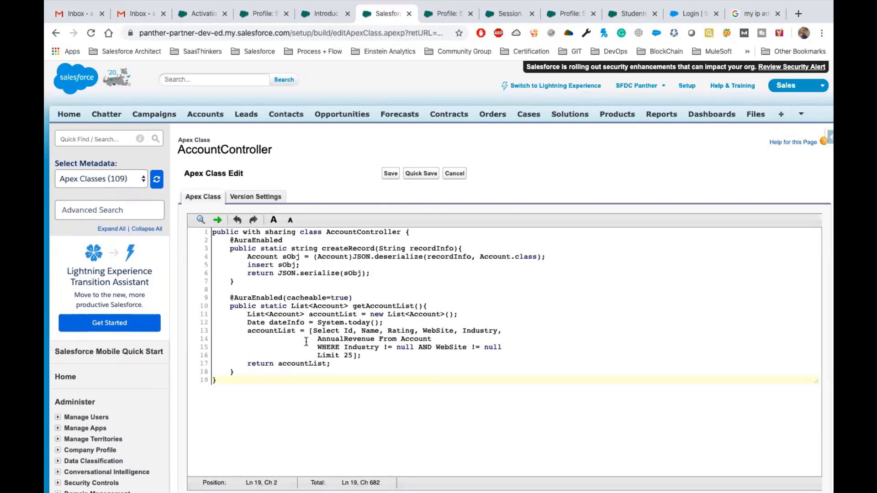
Add an empty public void getRelatedContact(){} method after getAccountList and Quick Save.
left_click(233, 371)
key("Return")
key("Return")
type("public c")
type("l")
key("BackSpace")
key("BackSpace")
type("vpid")
key("BackSpace")
key("BackSpace")
key("BackSpace")
key("BackSpace")
type("oid ge")
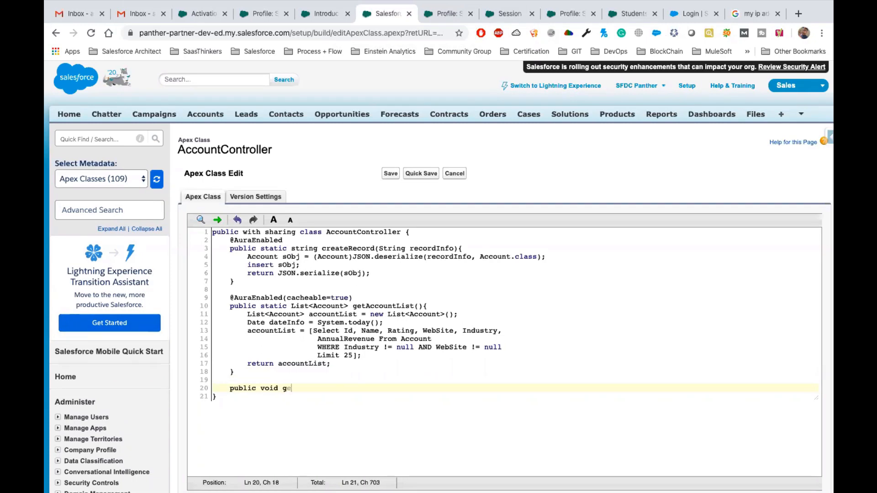
type("tRelatedContact(){}")
key("Left")
key("Return")
key("Return")
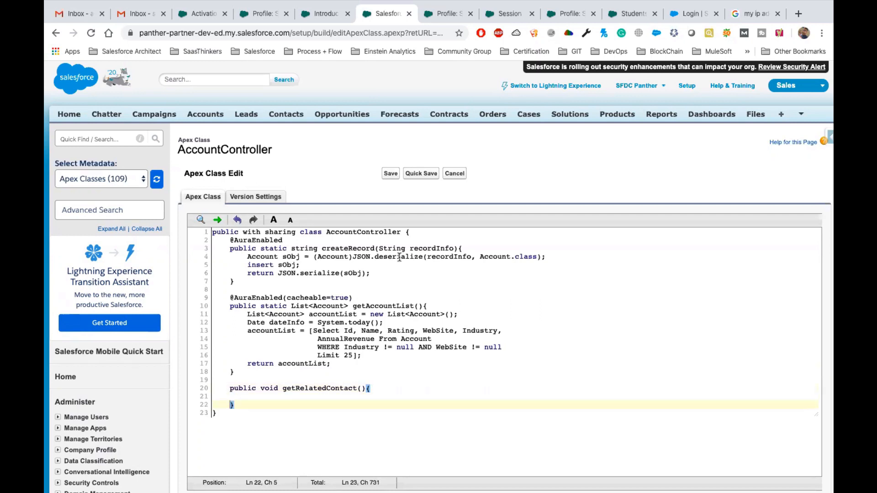
left_click(421, 175)
left_click(235, 405)
left_click_drag(236, 395, 229, 388)
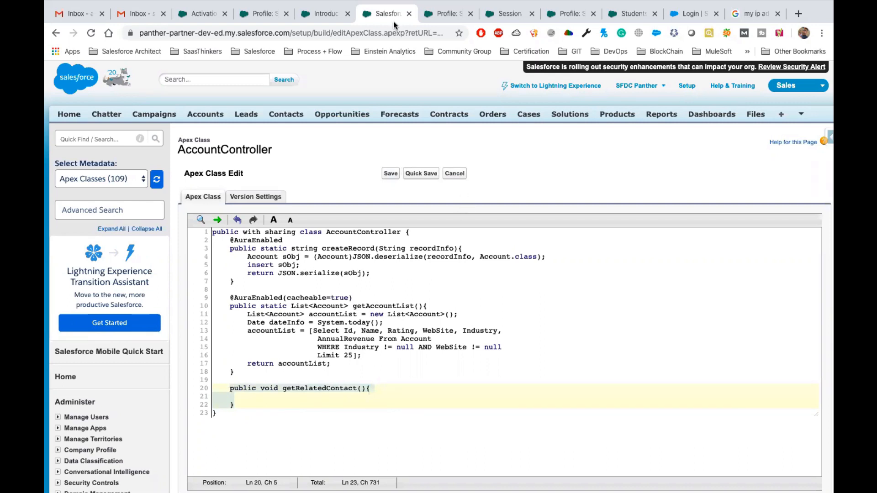
left_click(345, 16)
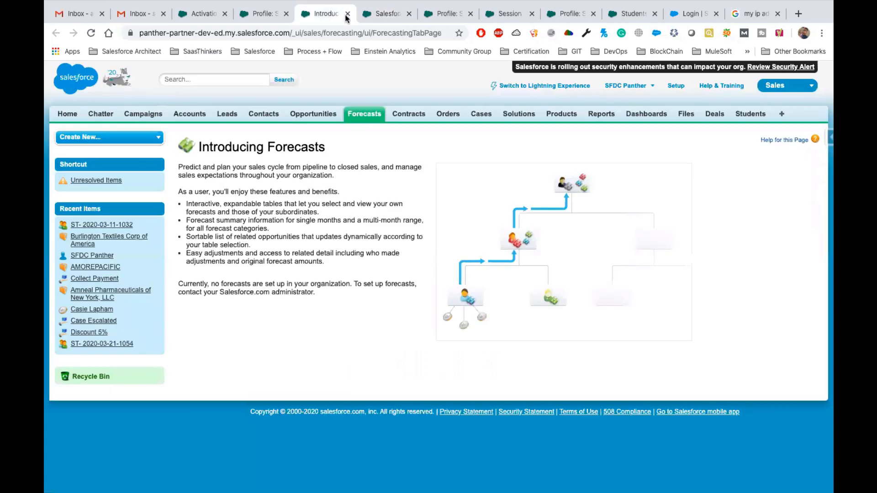
left_click(347, 14)
left_click(347, 14)
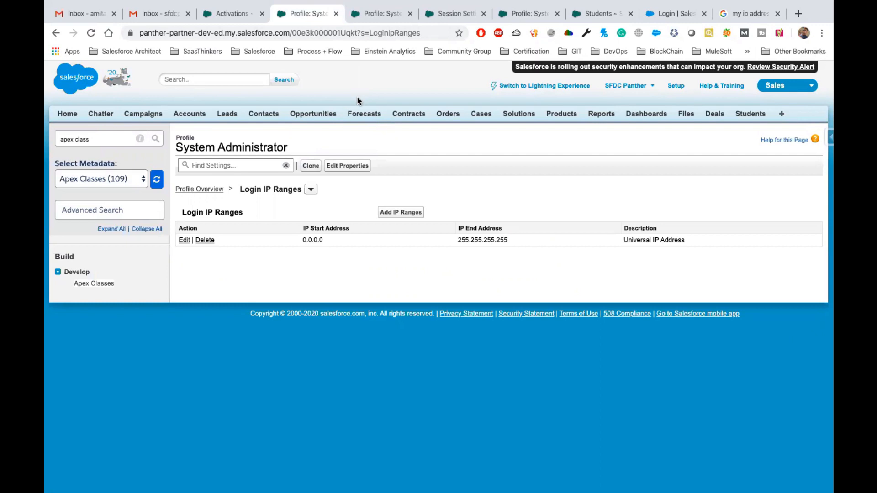
left_click(383, 14)
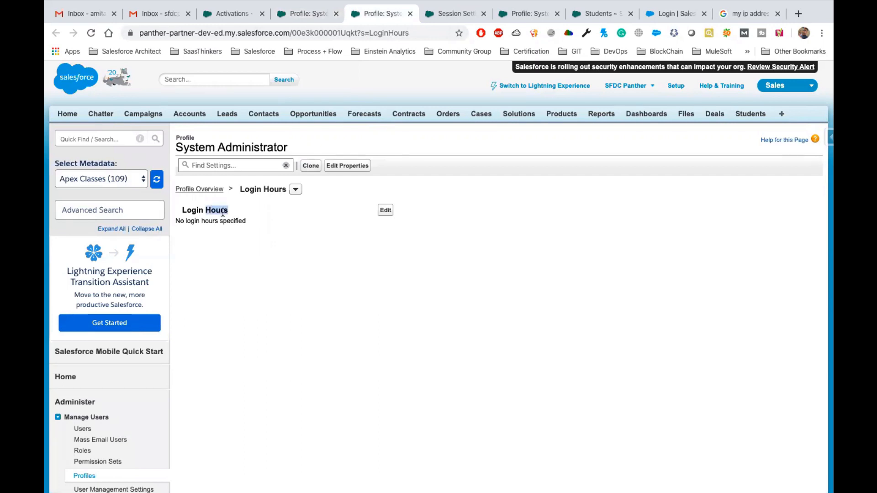
left_click(385, 210)
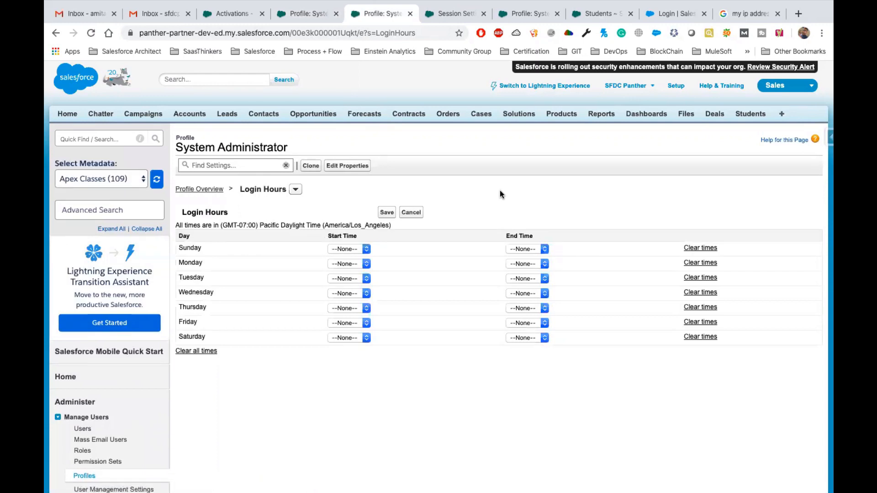
Set Monday's login hours to 9:00 AM–6:00 PM.
left_click(351, 263)
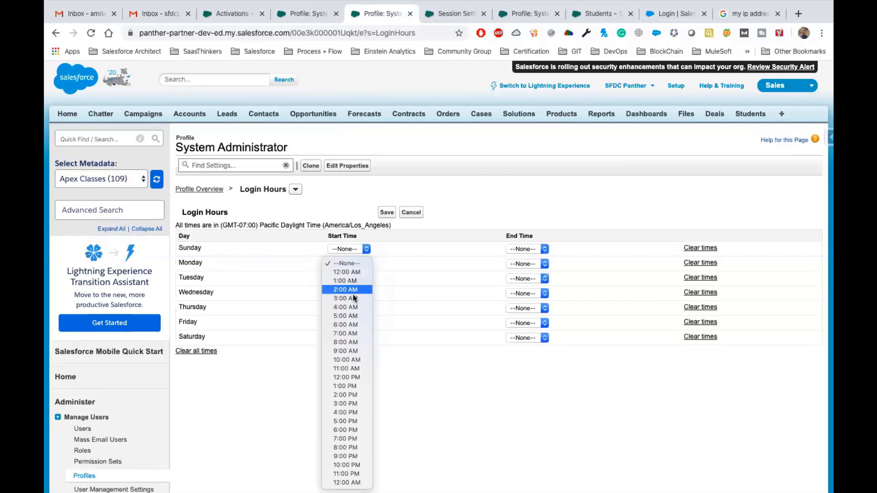
left_click(360, 351)
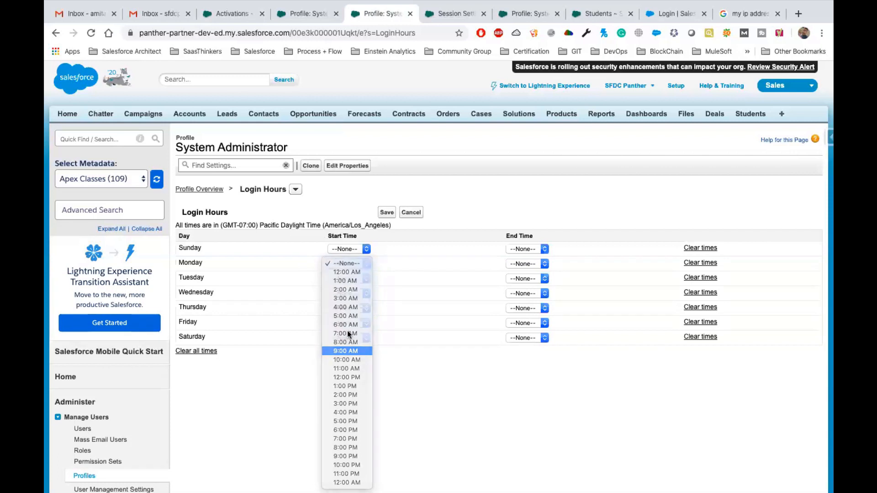
left_click(521, 264)
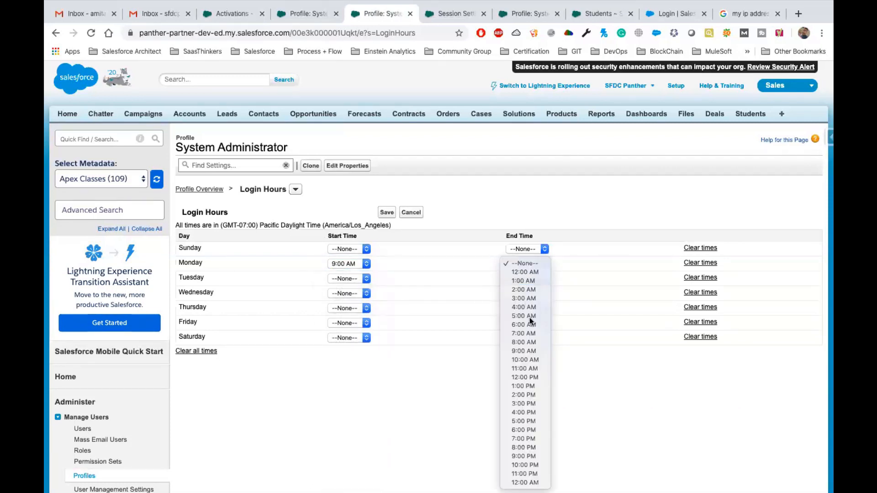
left_click(534, 431)
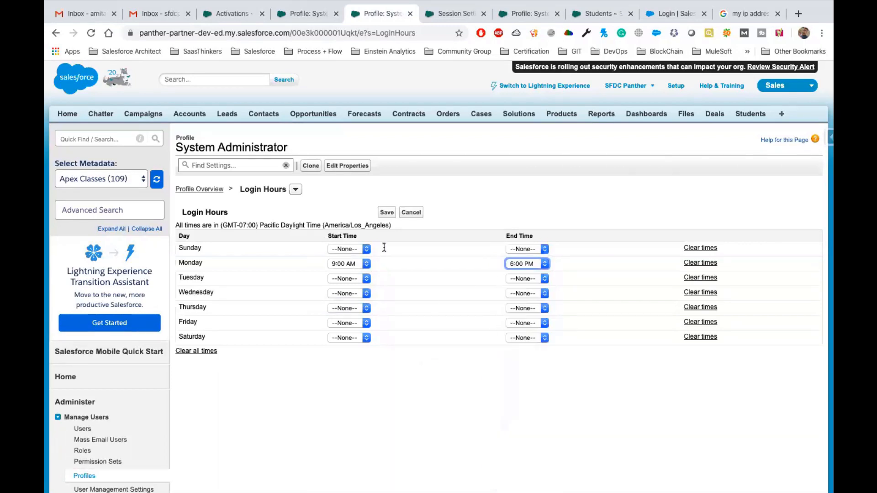
double_click(190, 265)
left_click_drag(737, 275, 737, 338)
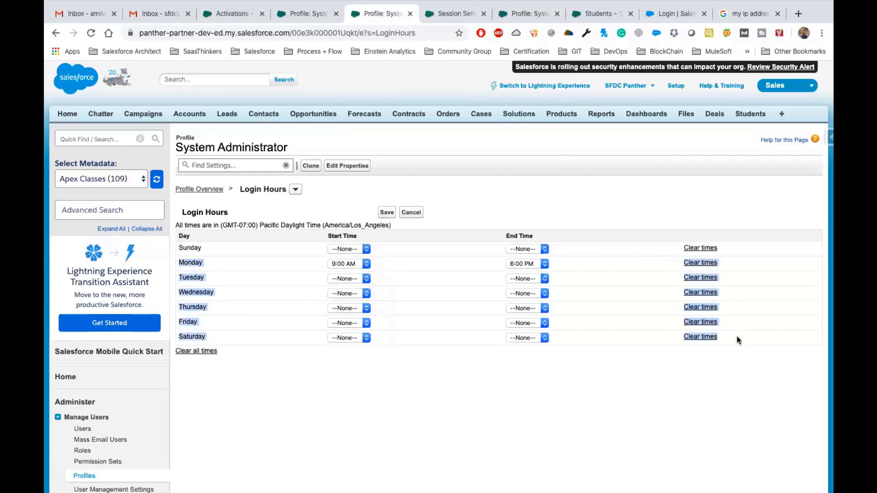
left_click(736, 336)
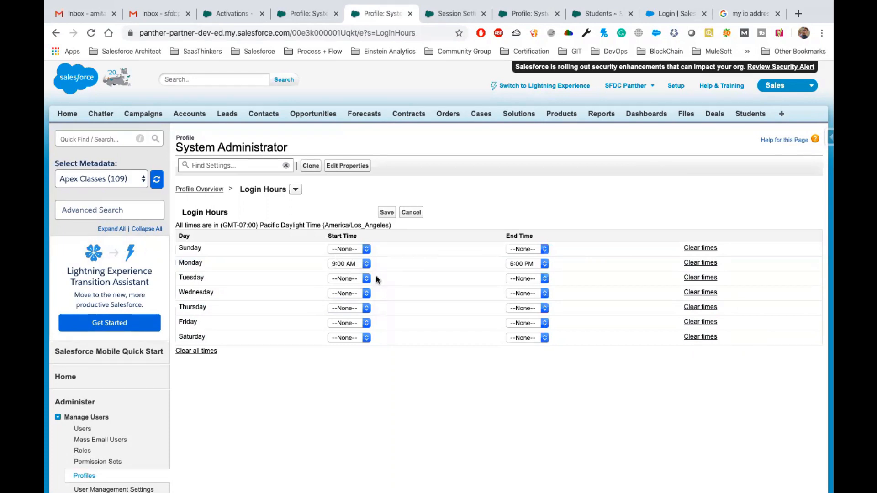
Set a 9:00 AM start on Wednesday and an 11:00 PM end on Tuesday, then try saving.
left_click(343, 292)
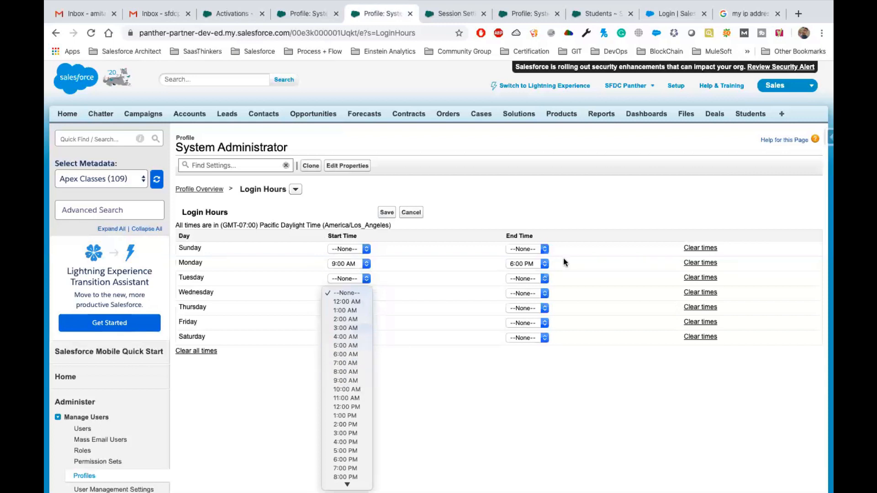
left_click(346, 380)
left_click(525, 293)
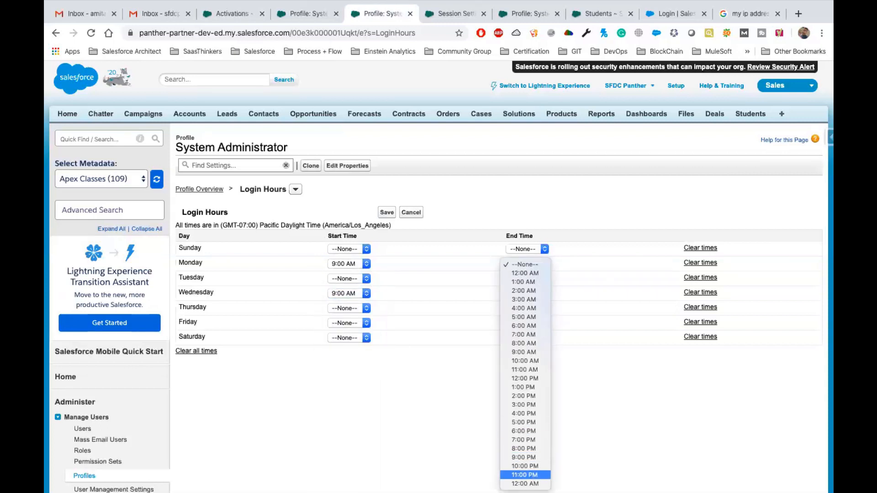
left_click(534, 475)
left_click(387, 212)
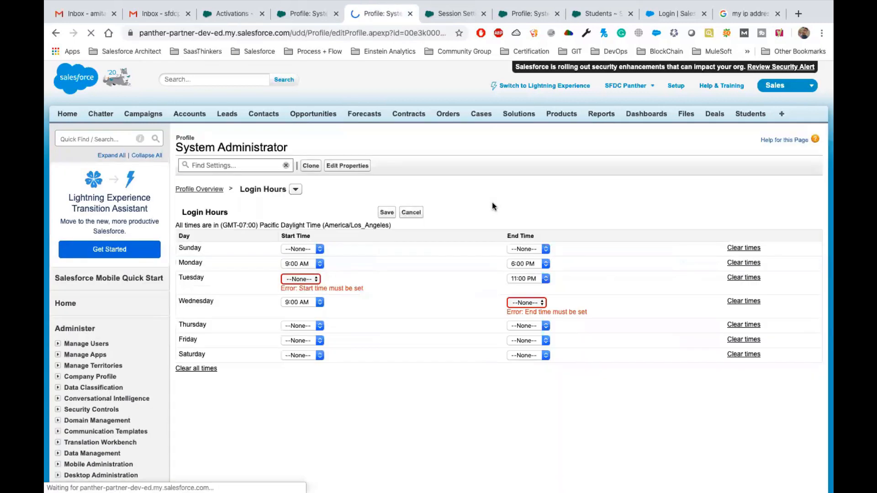
Fix the errors by setting Tuesday's start to 9:00 AM, clearing Wednesday's start, and save.
left_click(307, 281)
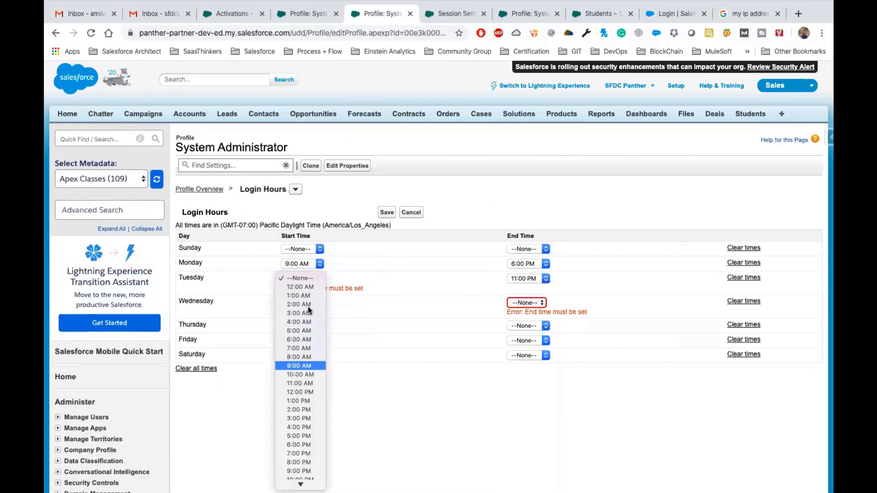
left_click(299, 365)
left_click(310, 305)
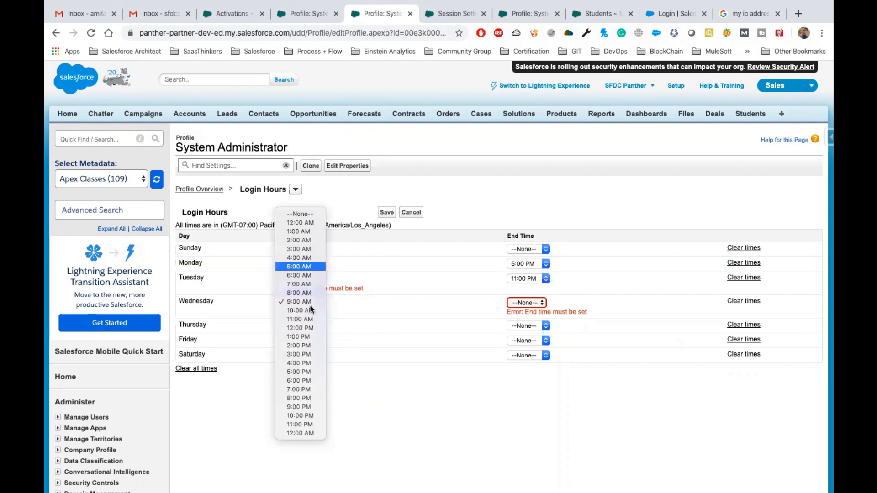
left_click(300, 214)
left_click(386, 212)
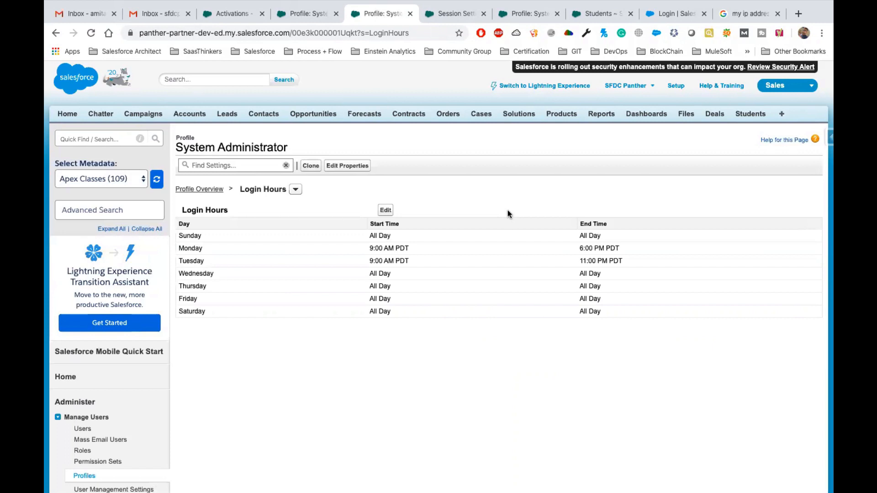
key("ctrl+Left")
left_click_drag(370, 248, 631, 260)
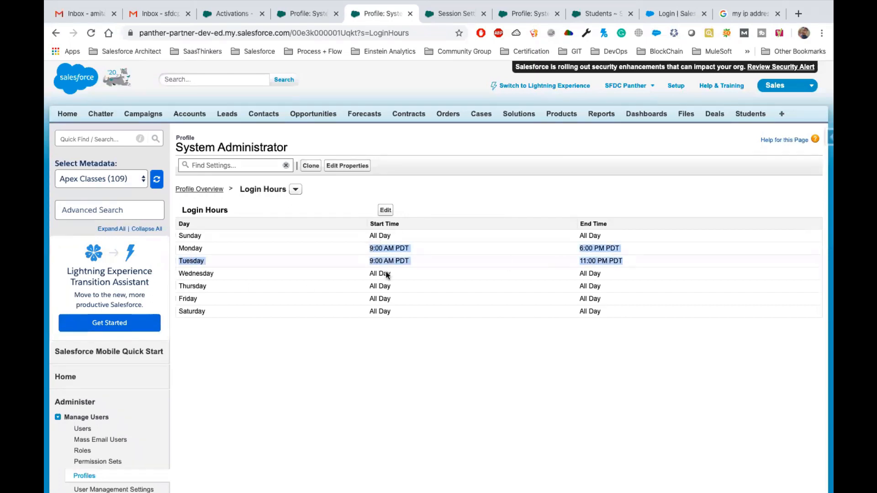
left_click_drag(369, 273, 627, 315)
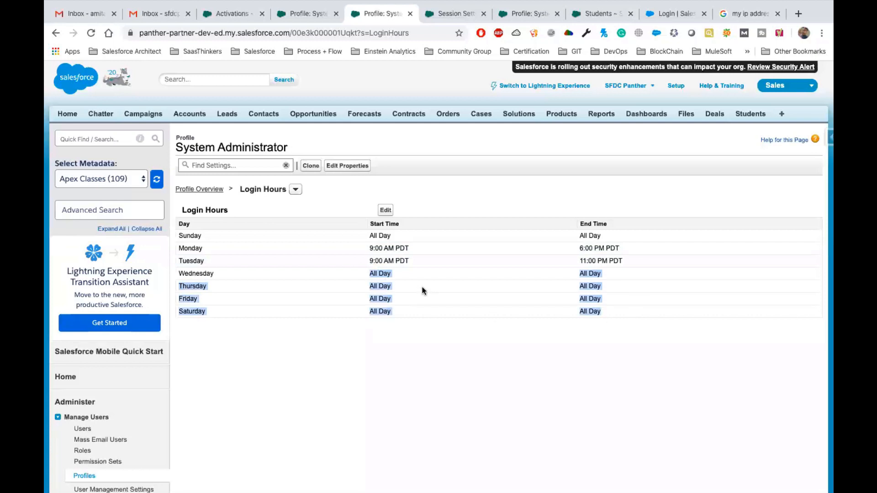
left_click(379, 241)
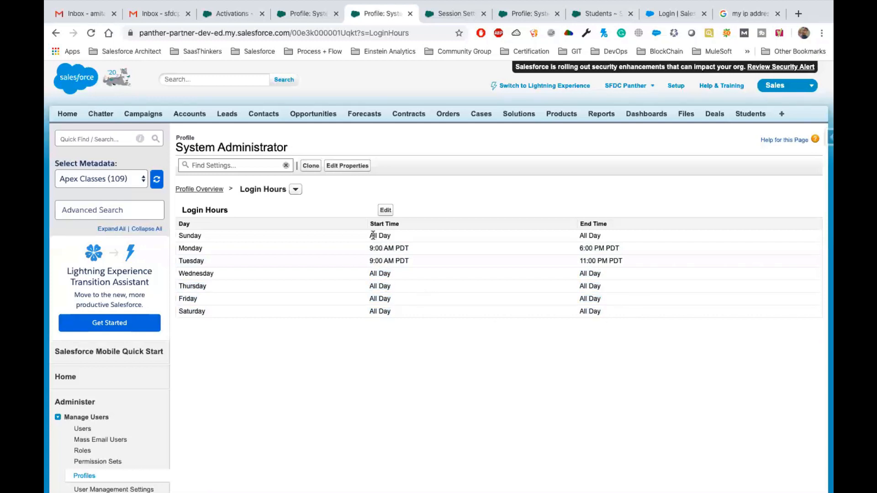
left_click_drag(370, 236, 412, 236)
double_click(382, 236)
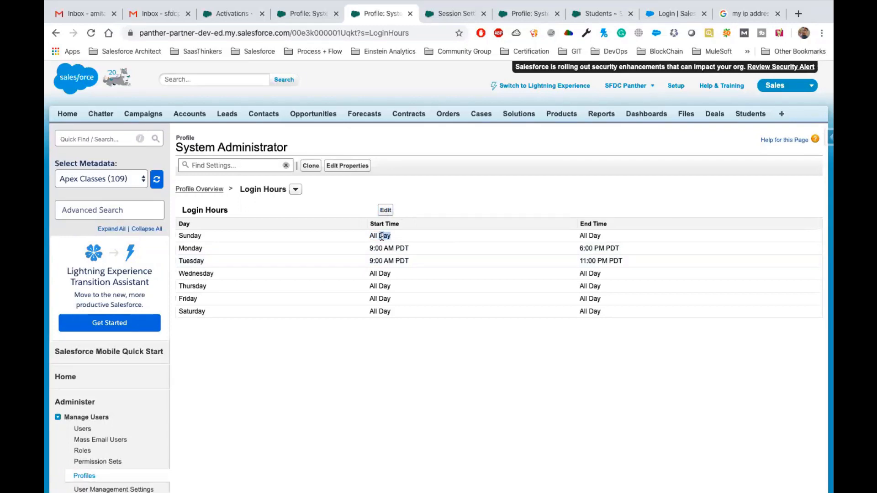
Edit Login Hours and set Sunday's start and end times to 12:00 AM.
left_click(385, 210)
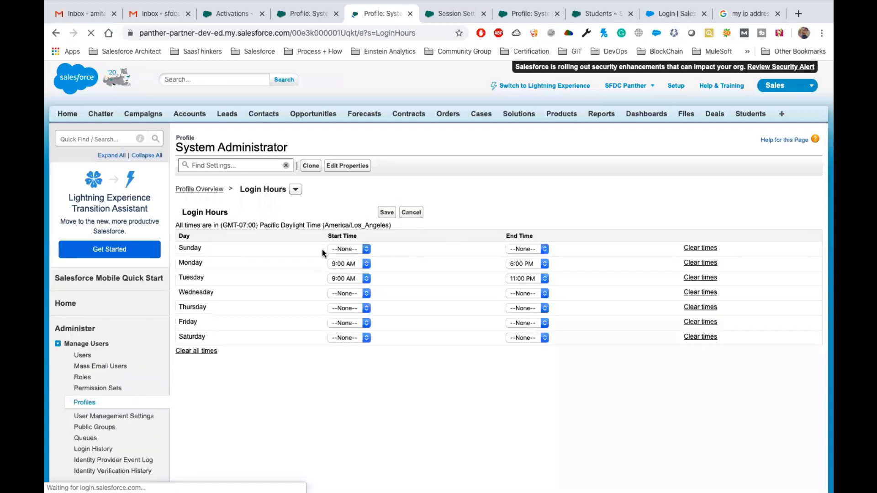
left_click(362, 250)
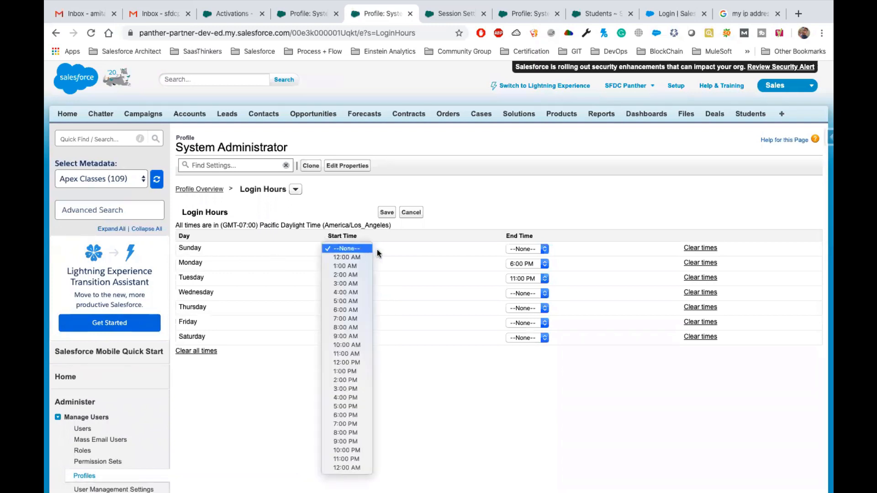
left_click(428, 247)
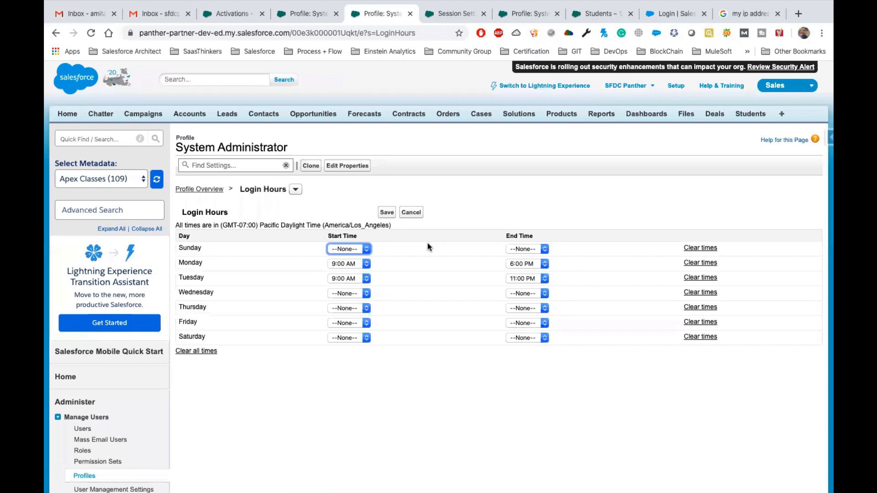
left_click(355, 252)
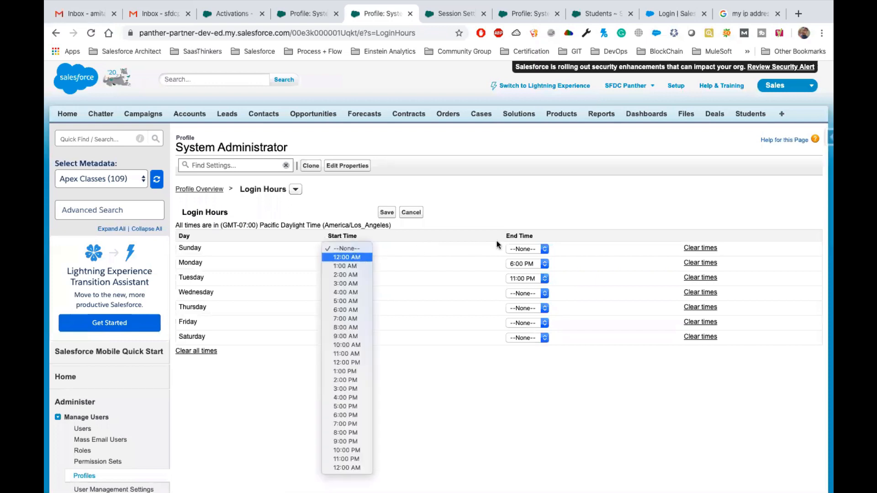
left_click(347, 257)
left_click(535, 250)
left_click(533, 259)
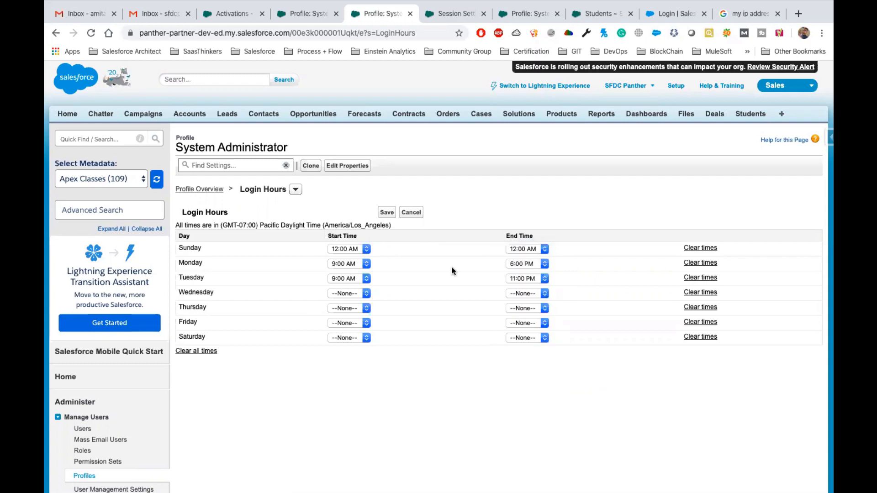
double_click(189, 247)
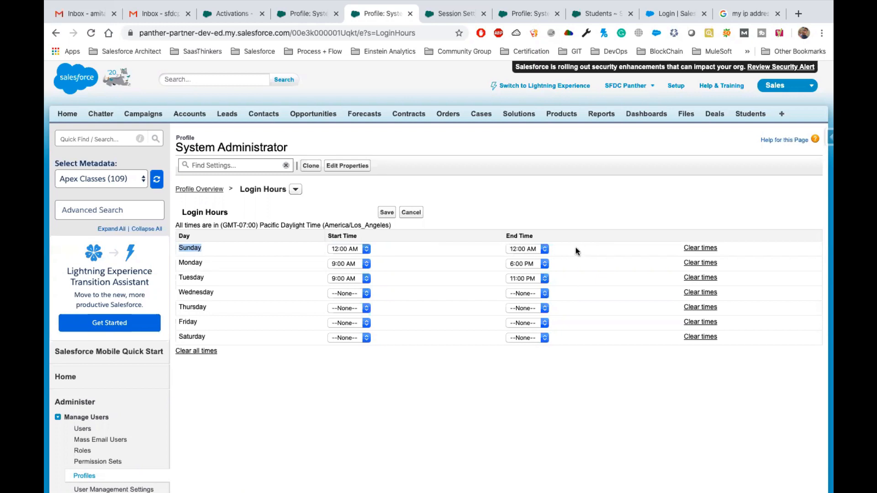
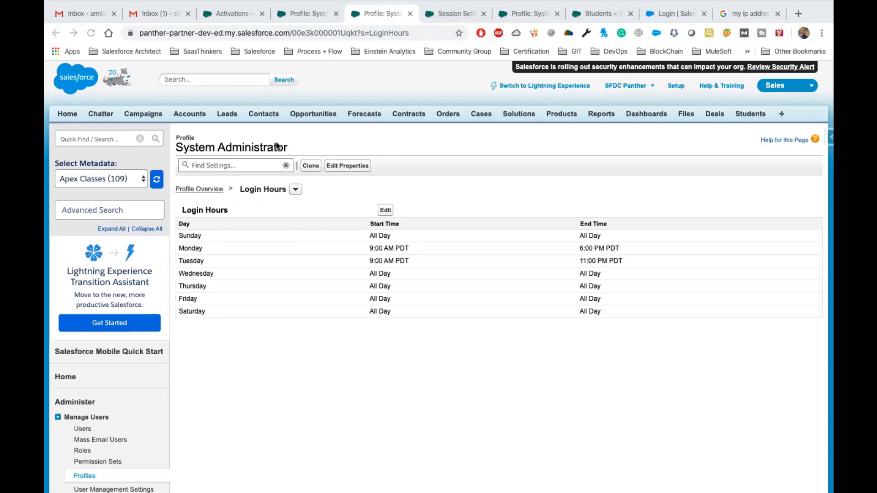
Bring the Setup page into focus and start a new Quick Find search.
left_click(404, 182)
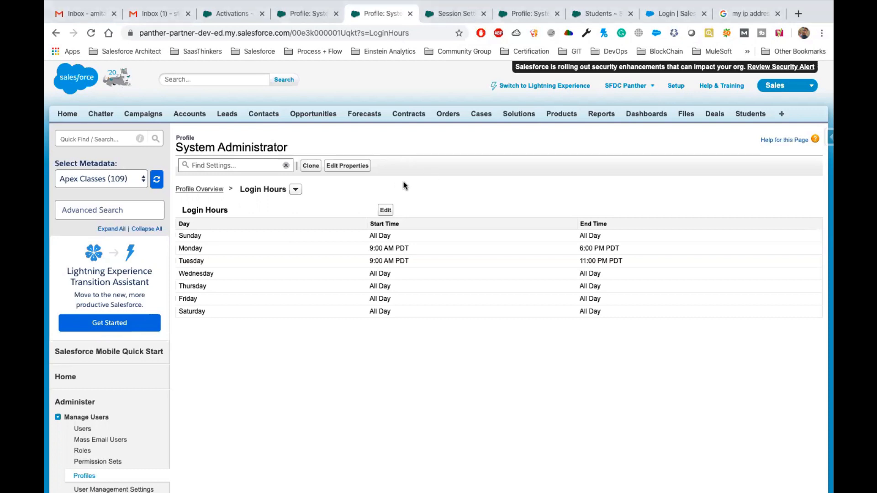
left_click(104, 139)
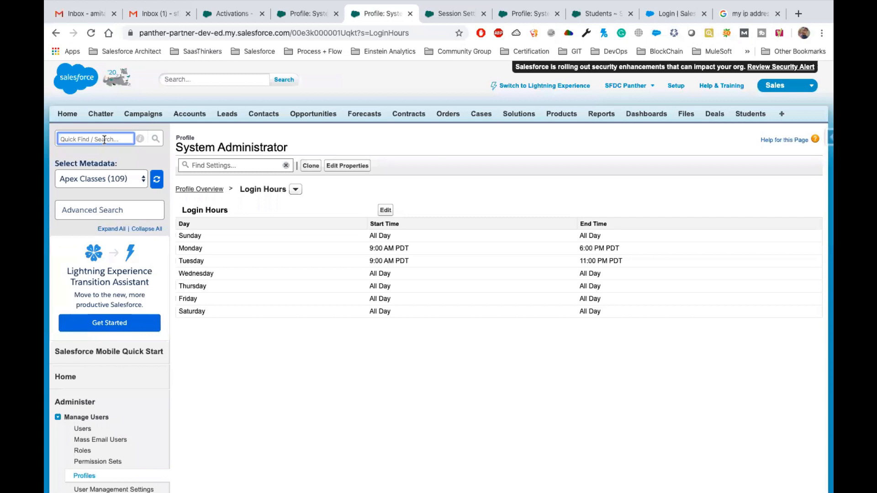
Find Network Access with 'netw' in Quick Find and begin a new trusted IP range.
type("netw")
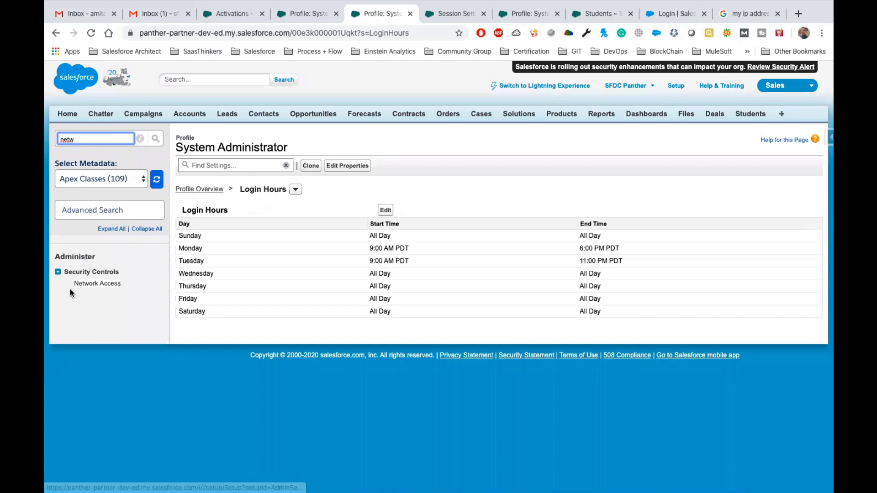
left_click(104, 284)
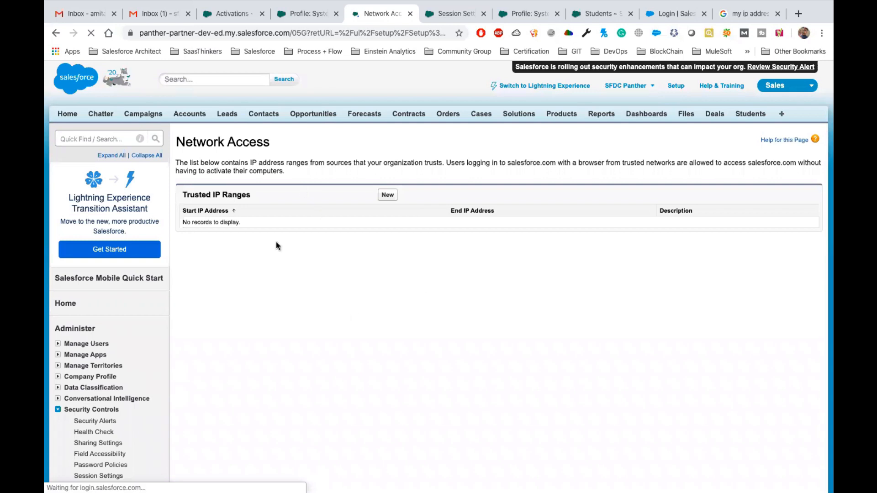
left_click(387, 195)
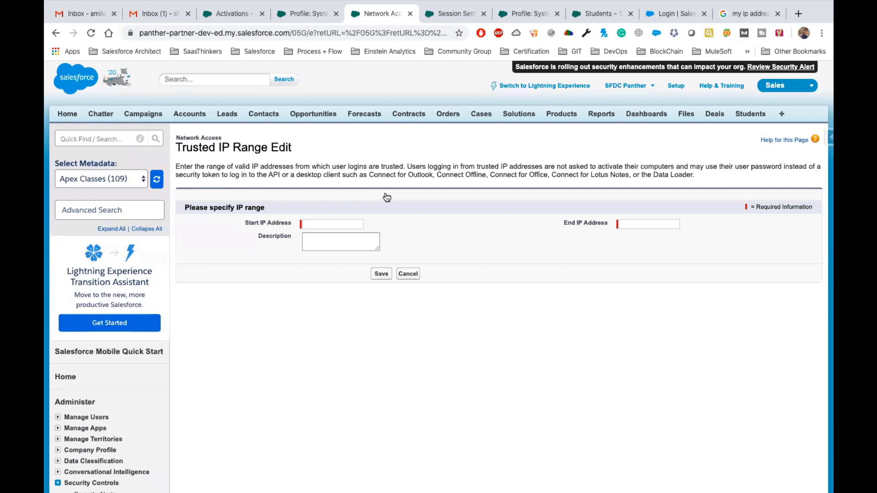
Try saving a trusted range from 0.0.0.0 to 255.255.255.255.
left_click(334, 223)
left_click(357, 207)
left_click(330, 223)
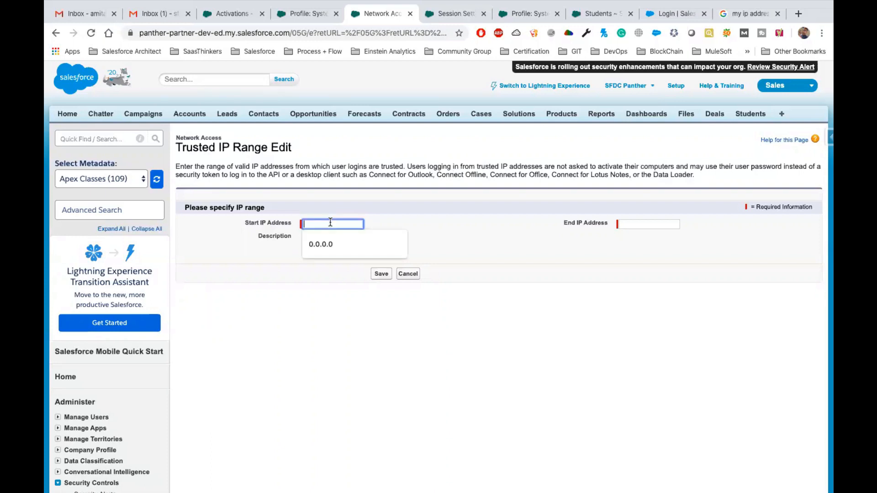
left_click(331, 244)
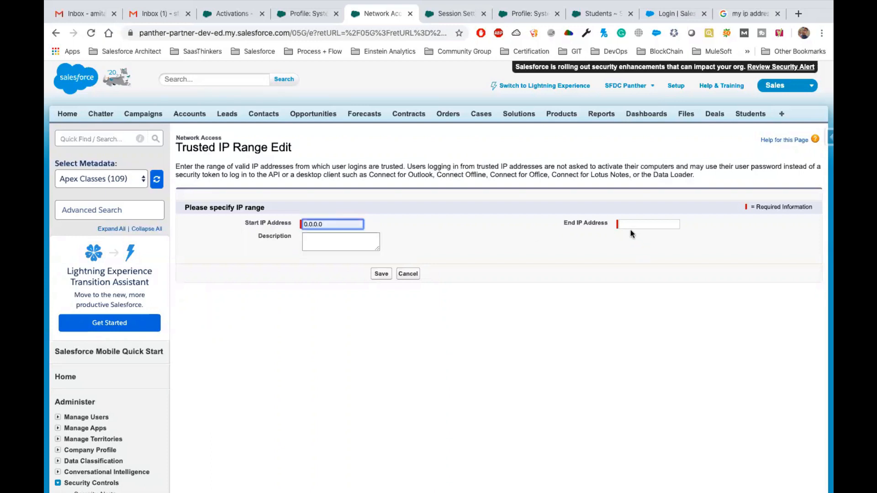
left_click(630, 226)
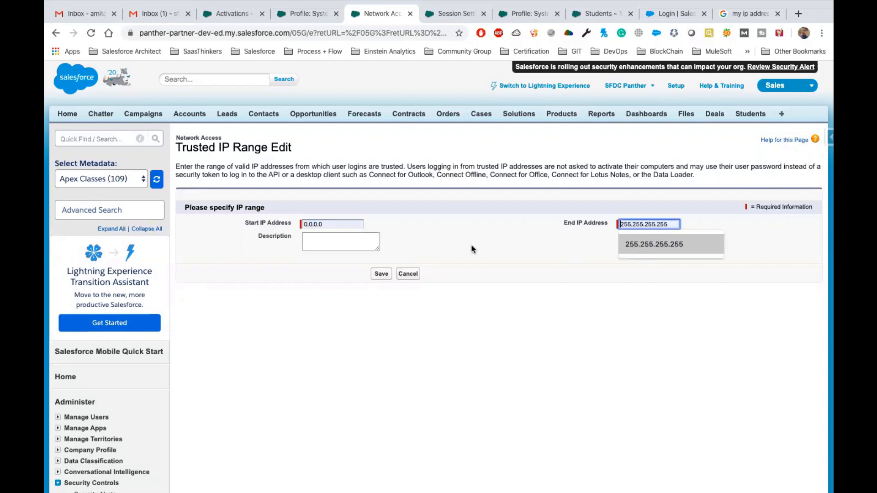
left_click(374, 280)
left_click(372, 274)
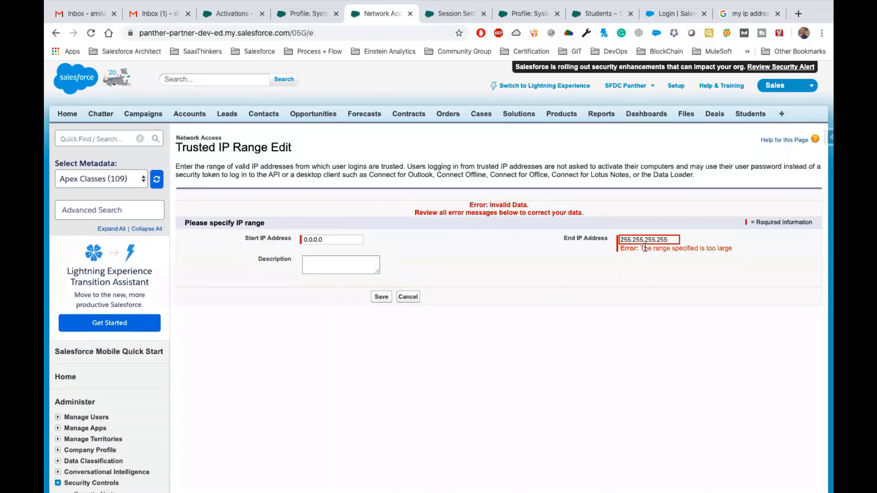
Fix the too-large range by setting both start and end IP to 125.99.217.246.
left_click_drag(644, 248, 628, 240)
double_click(629, 240)
key("BackSpace")
double_click(345, 241)
type("125.99.217.246")
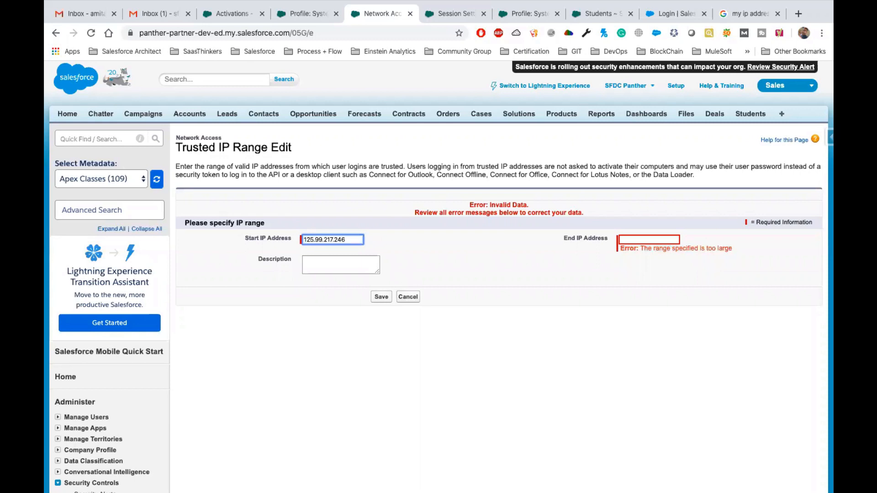
key("Tab")
type("125.99.217.246")
left_click(484, 257)
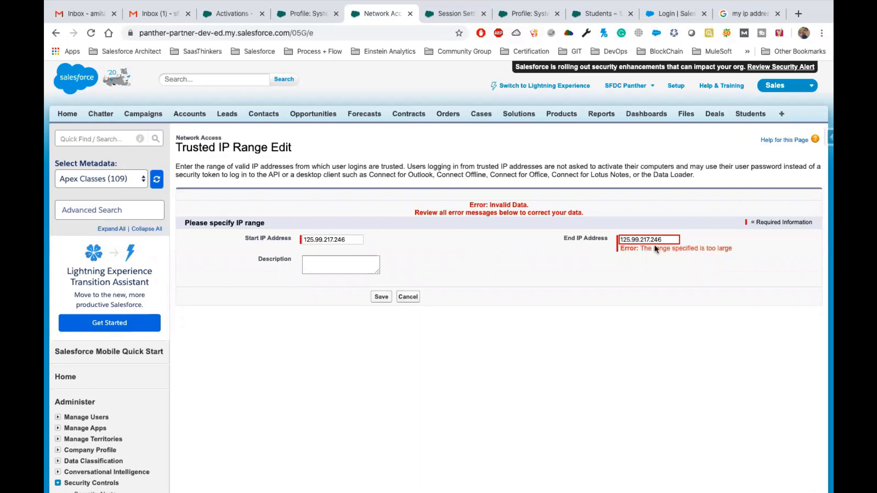
Describe the range as the user's home IP Range and save it.
left_click(332, 265)
type("Amit Singh home IP Range")
left_click(413, 233)
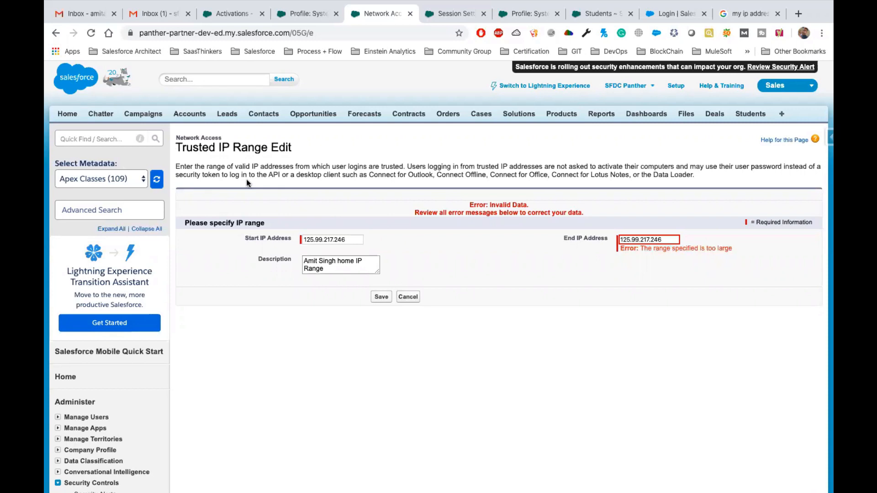
left_click(306, 263)
left_click(385, 297)
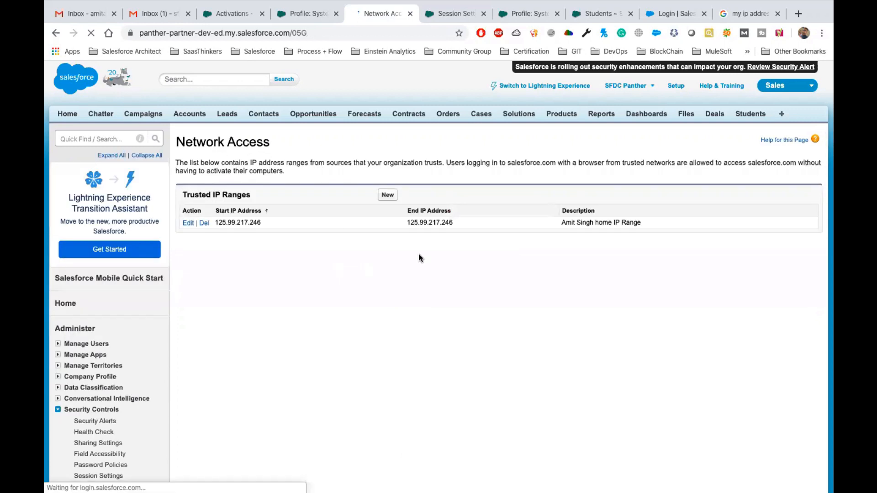
double_click(243, 222)
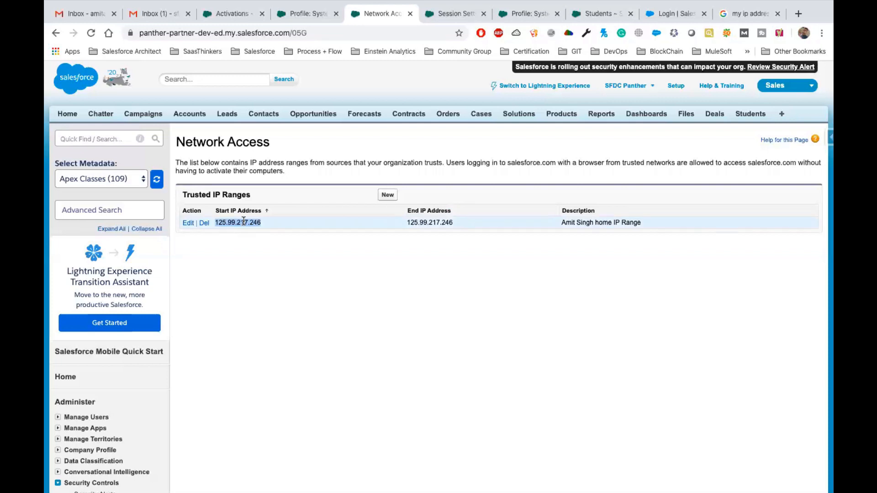
left_click(241, 223)
double_click(241, 223)
left_click(253, 244)
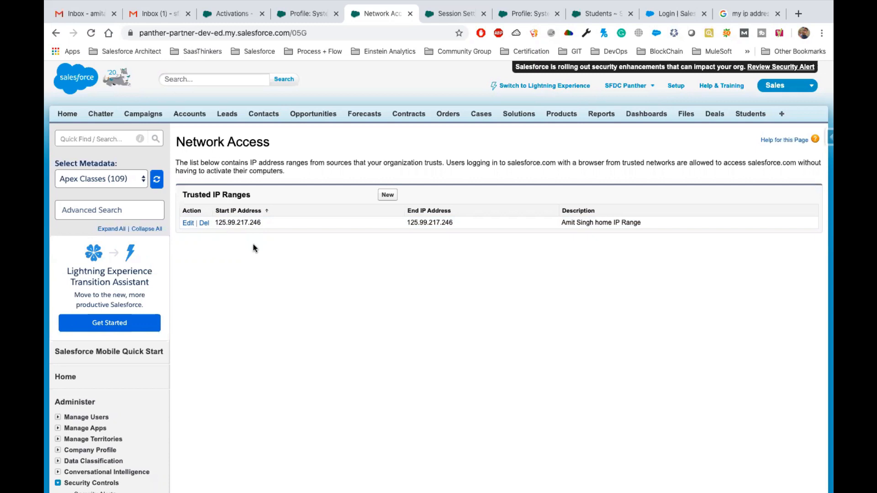
double_click(237, 223)
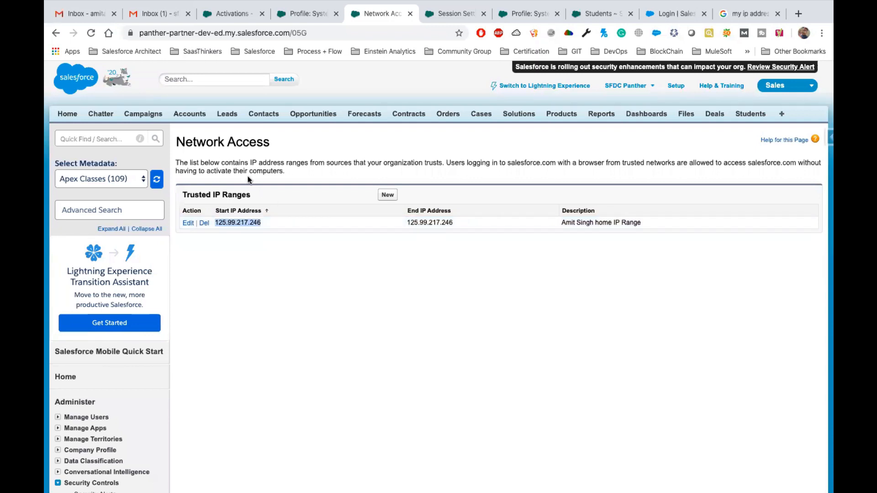
left_click(322, 160)
left_click_drag(176, 141, 290, 139)
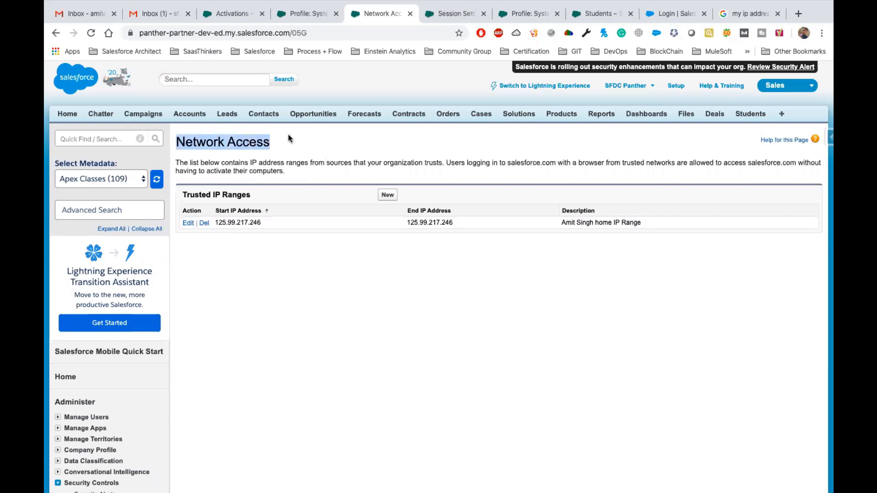
double_click(250, 222)
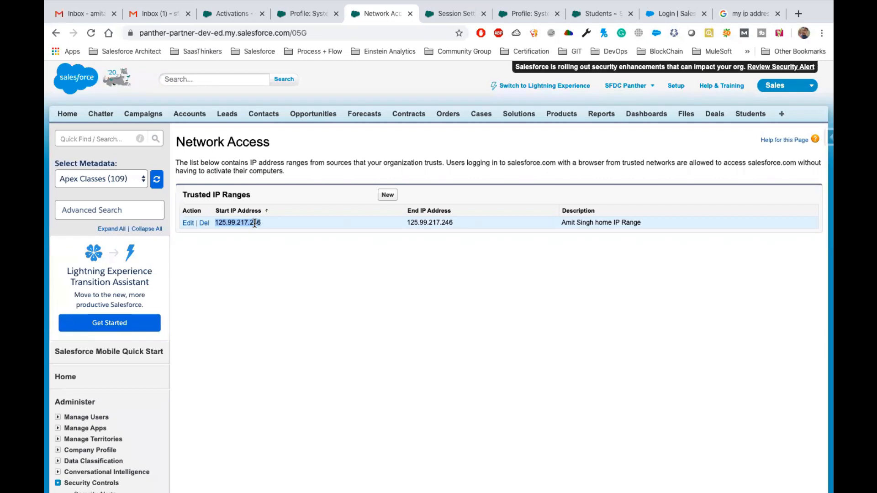
left_click(286, 228)
double_click(233, 223)
Search 'Act' in Quick Find and open the Activations page.
left_click(95, 139)
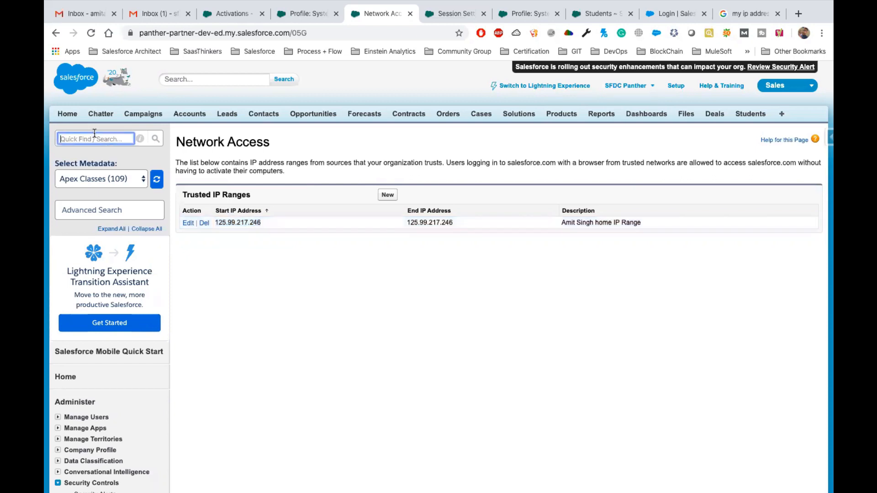
type("Acti")
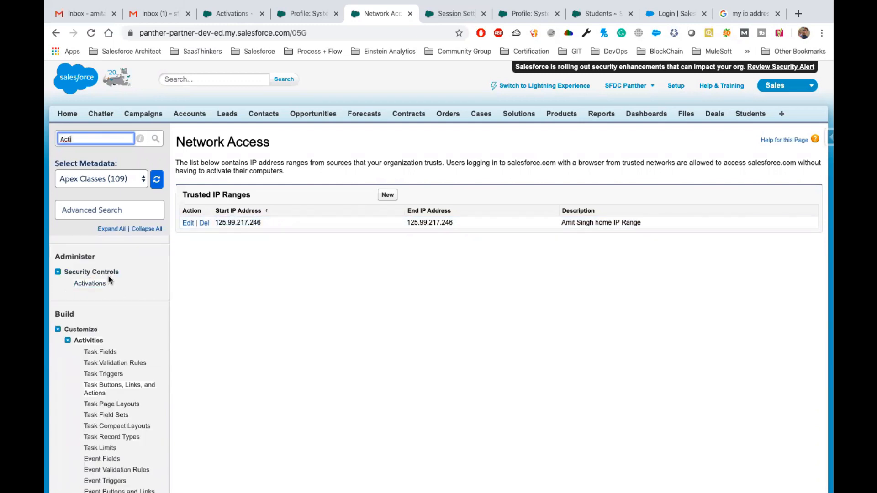
double_click(56, 137)
left_click_drag(112, 284, 73, 283)
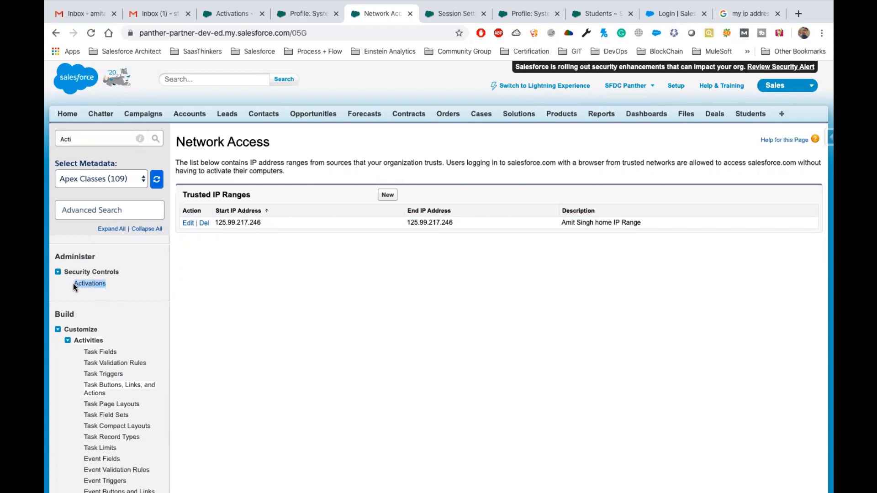
left_click(92, 286)
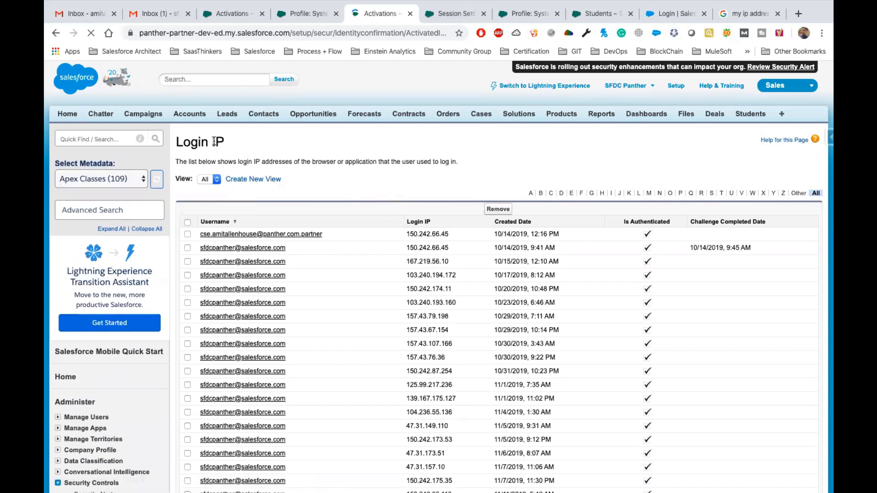
Review the Login IP list, then tick only the first entry's checkbox.
double_click(201, 142)
scroll(377, 278, "down", 1)
left_click_drag(407, 190, 450, 396)
left_click(412, 301)
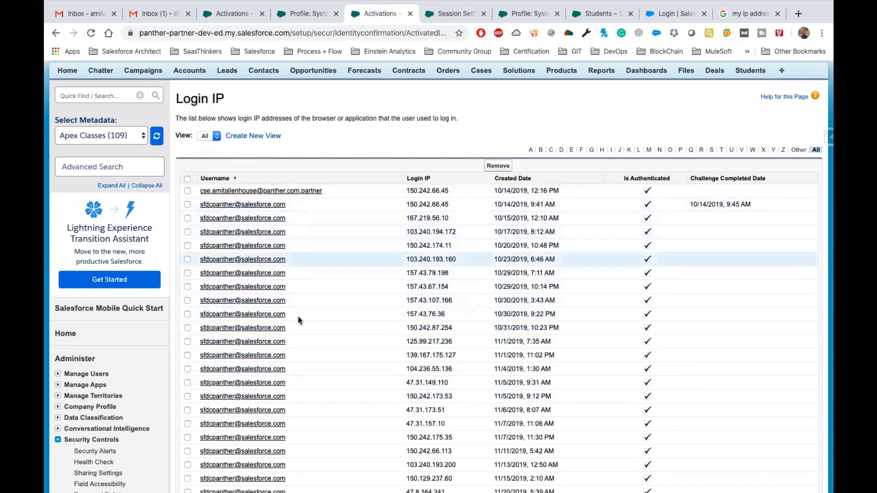
scroll(307, 404, "down", 1)
scroll(307, 403, "down", 7)
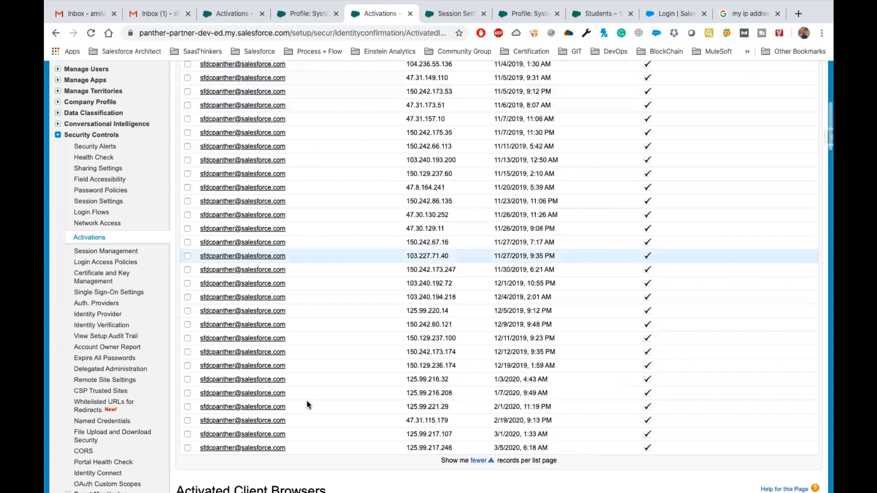
scroll(307, 403, "up", 7)
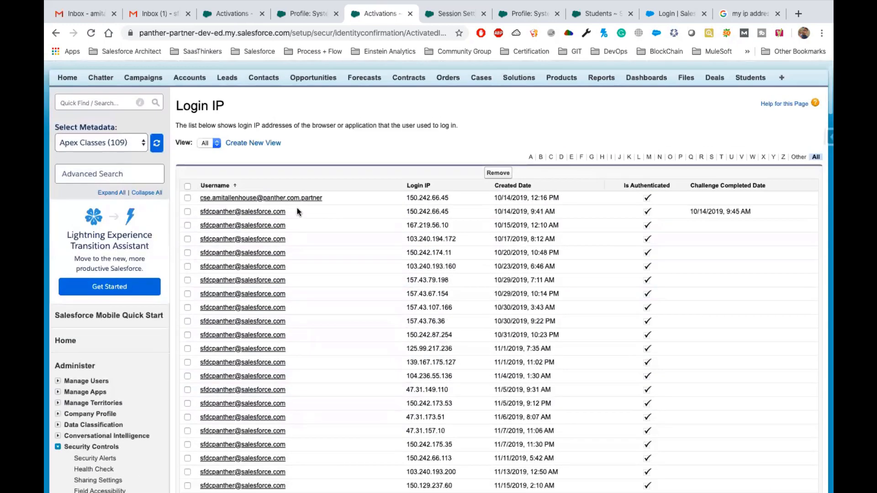
left_click(187, 186)
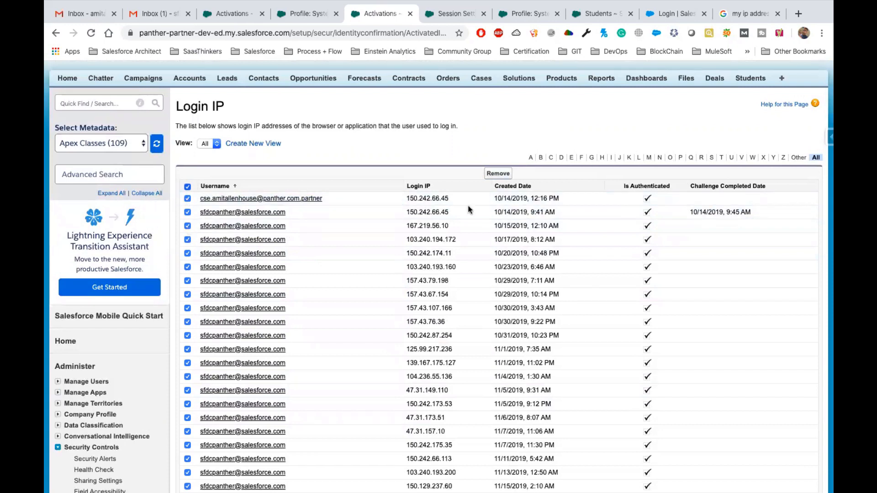
left_click(188, 187)
left_click(187, 198)
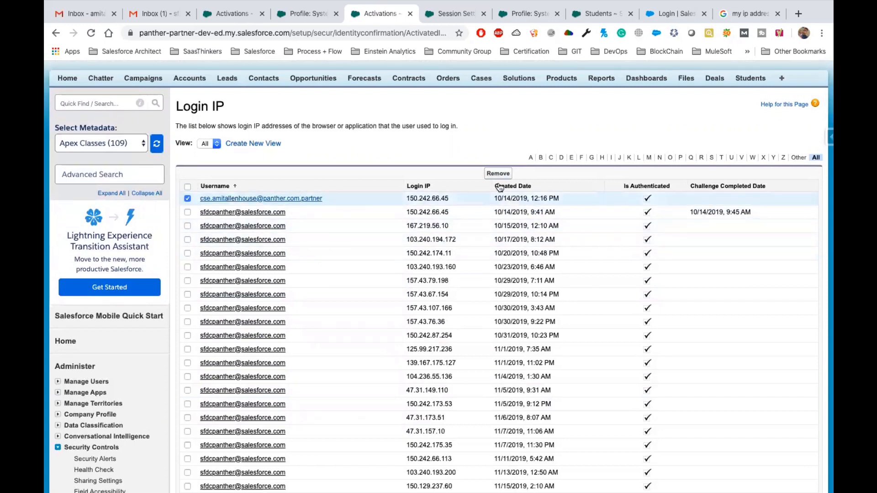
left_click(498, 174)
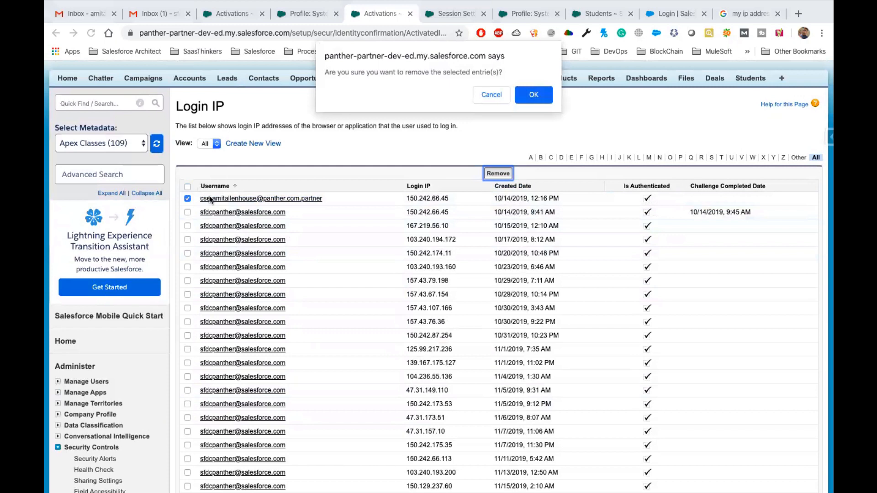
key("Return")
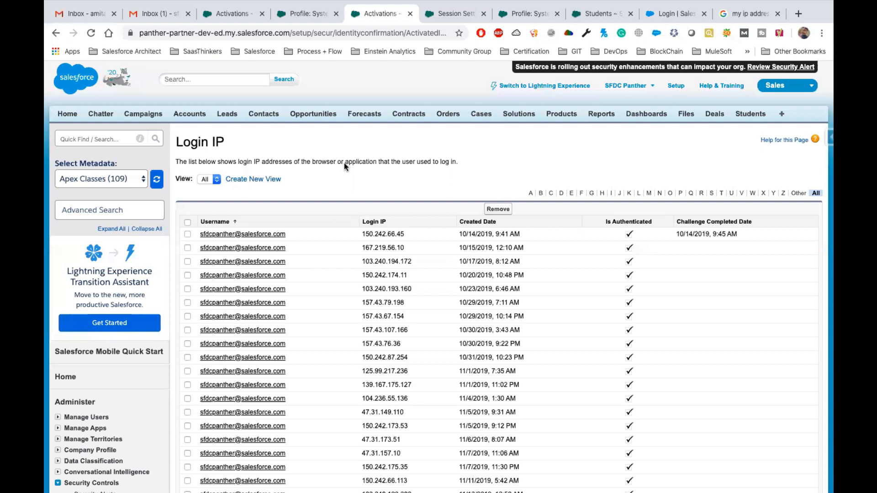
Scroll to Activated Client Browsers and highlight the User Agent String column and first string.
scroll(343, 162, "down", 15)
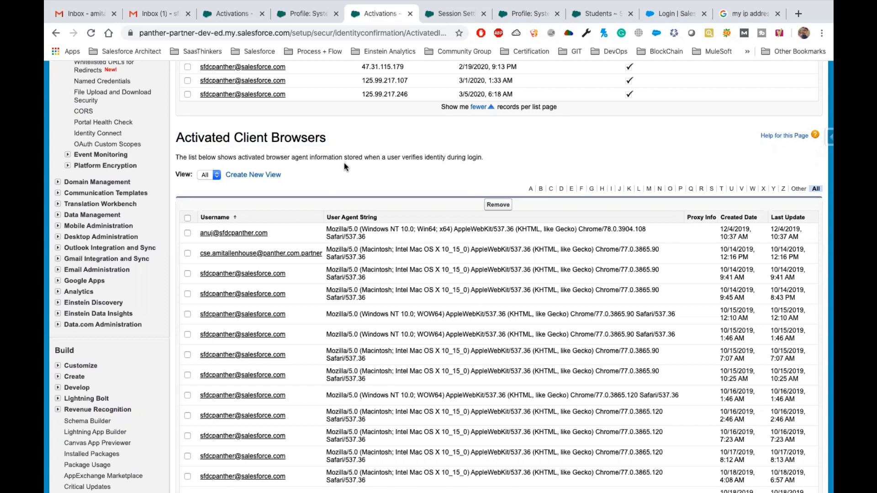
scroll(344, 163, "down", 1)
scroll(327, 161, "down", 1)
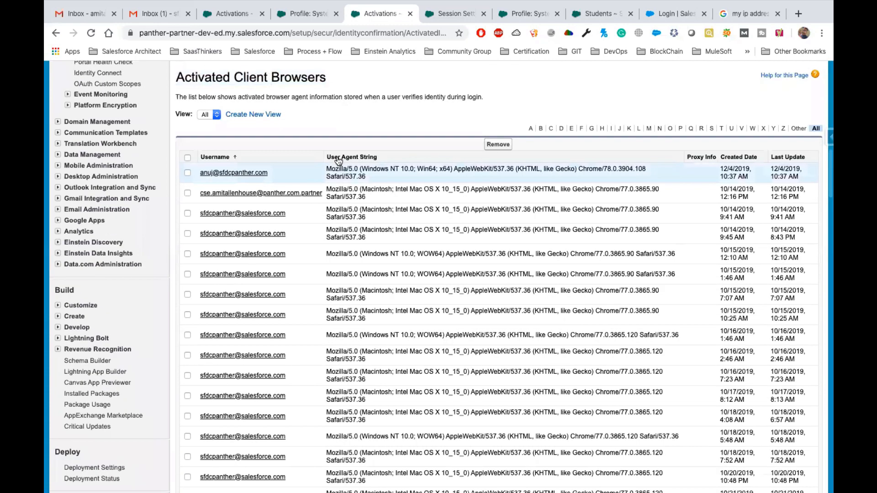
left_click_drag(326, 157, 379, 157)
left_click(322, 171)
triple_click(376, 179)
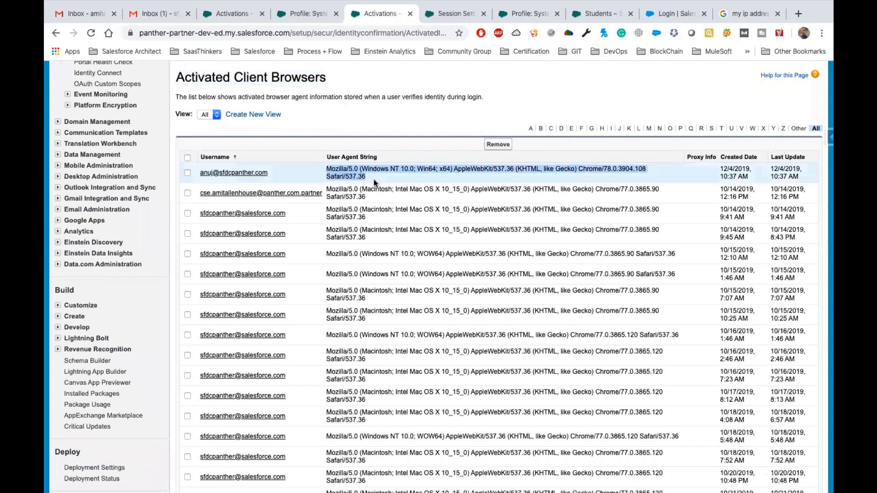
left_click(335, 196)
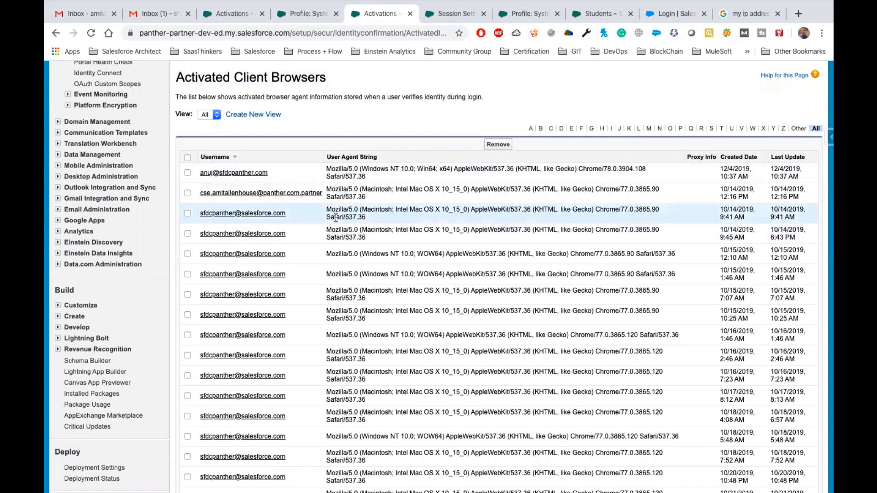
Point out Safari, Chrome 77.0.3865.90, Win64 and Mac within the user agent strings.
double_click(601, 210)
double_click(608, 209)
double_click(625, 209)
double_click(334, 217)
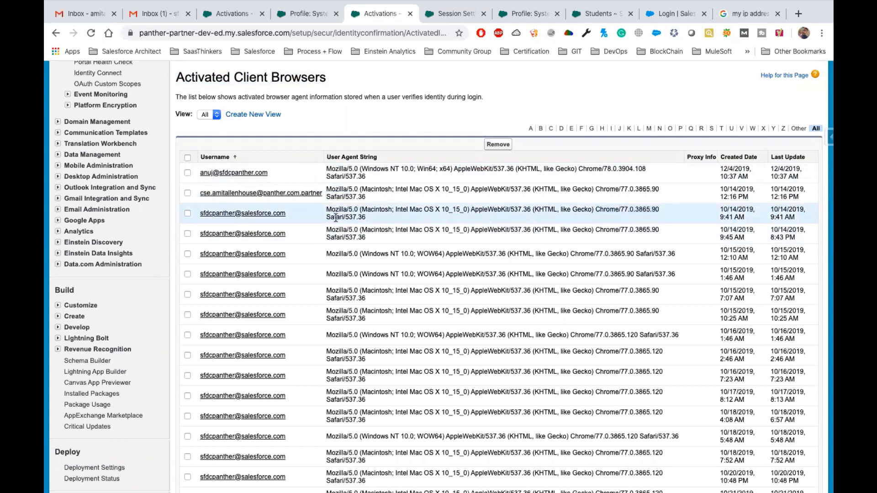
left_click(397, 245)
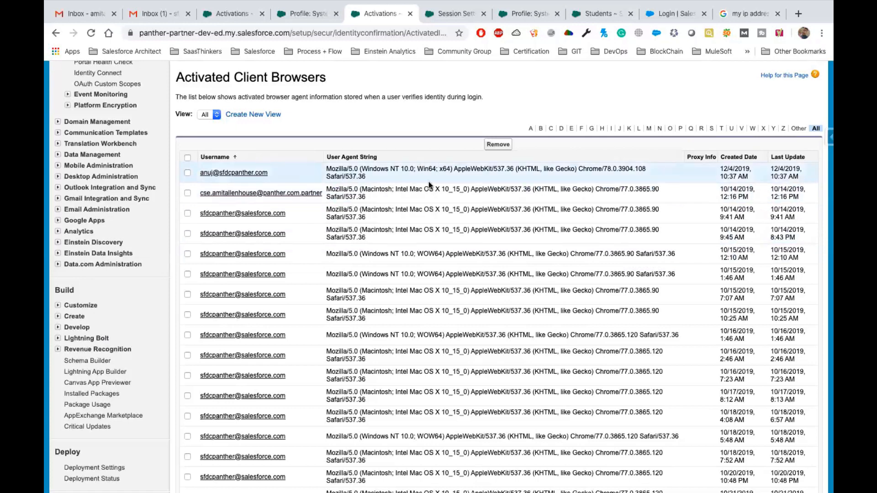
left_click_drag(417, 169, 443, 169)
double_click(416, 189)
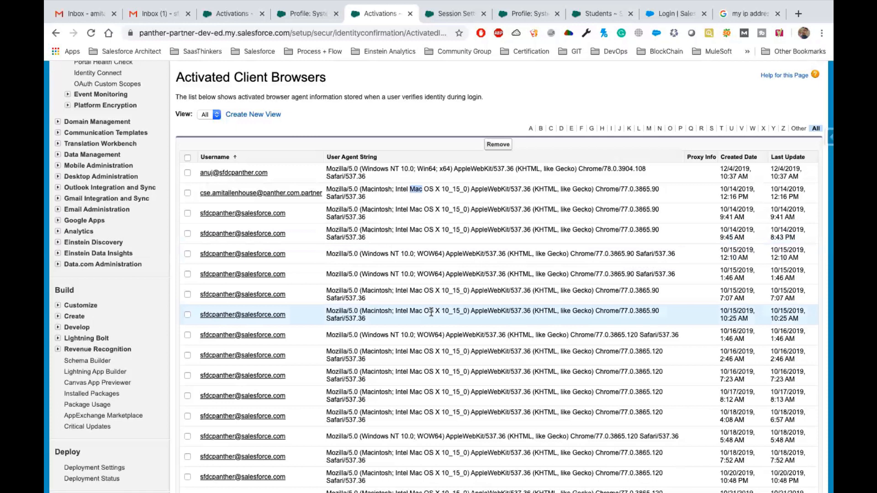
scroll(431, 313, "down", 12)
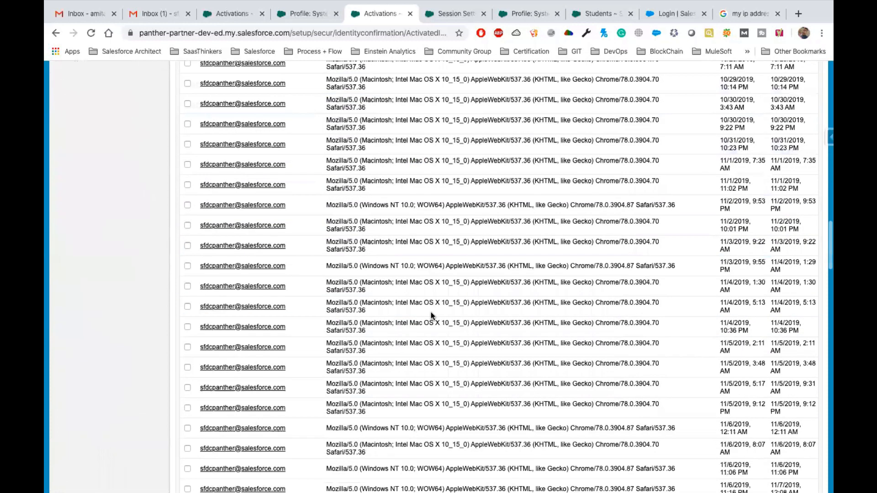
scroll(431, 312, "down", 10)
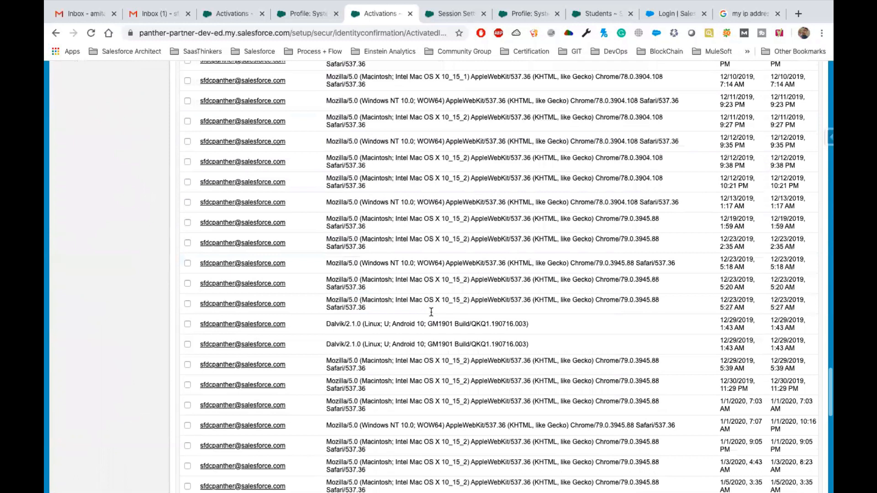
scroll(431, 312, "down", 8)
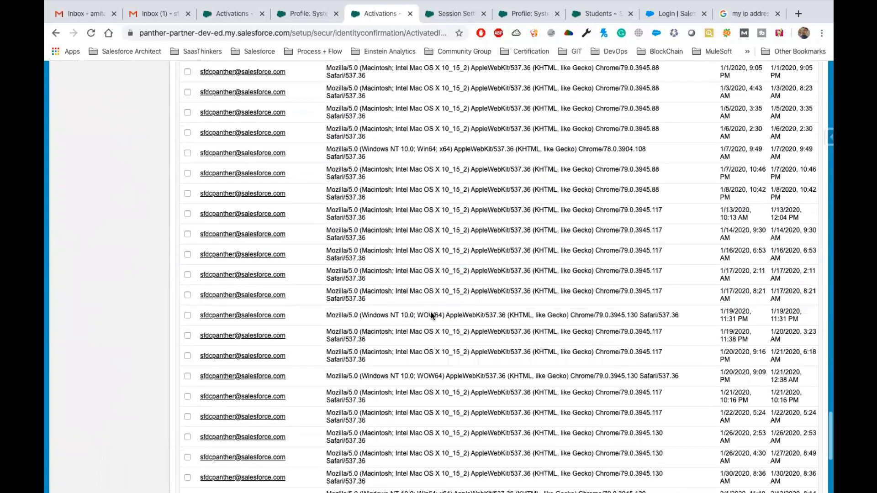
scroll(431, 311, "down", 5)
scroll(431, 311, "up", 12)
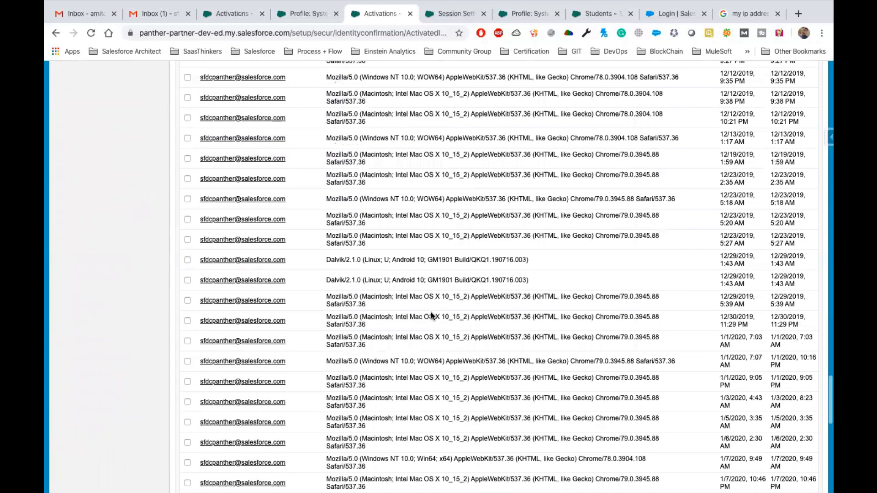
scroll(431, 311, "up", 20)
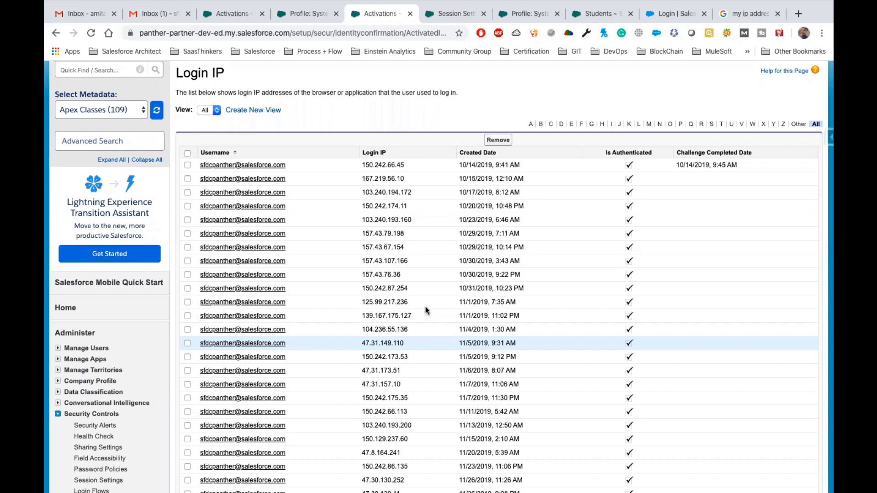
scroll(425, 305, "down", 3)
scroll(426, 306, "up", 5)
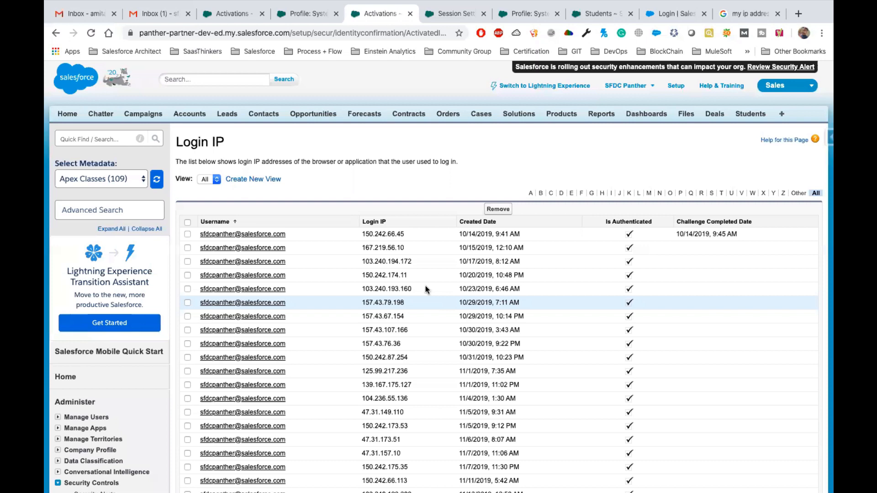
scroll(425, 285, "down", 5)
scroll(425, 286, "up", 5)
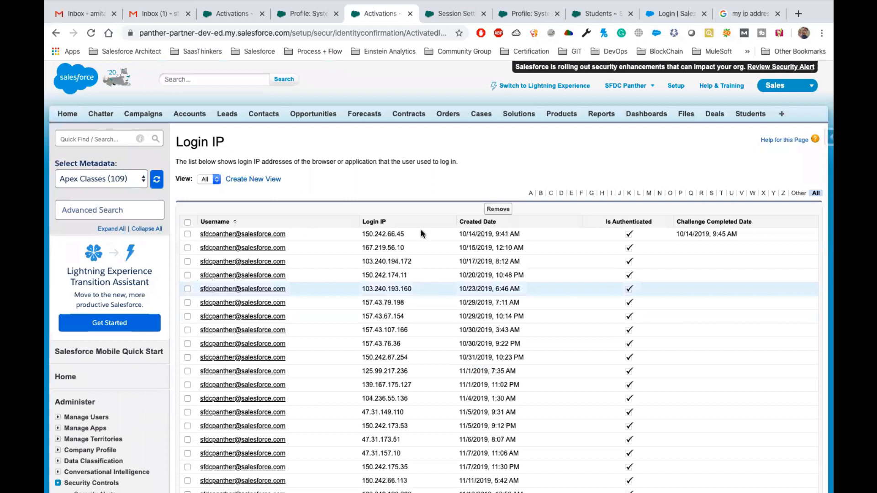
double_click(463, 230)
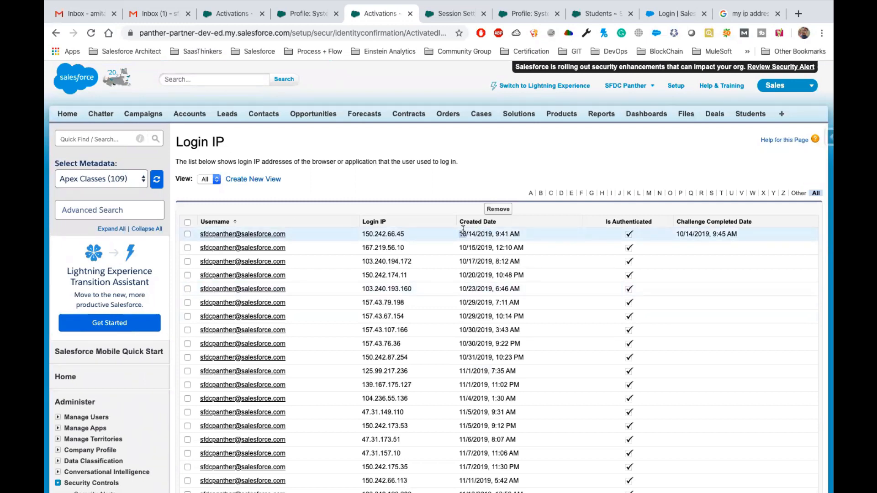
scroll(451, 262, "down", 1)
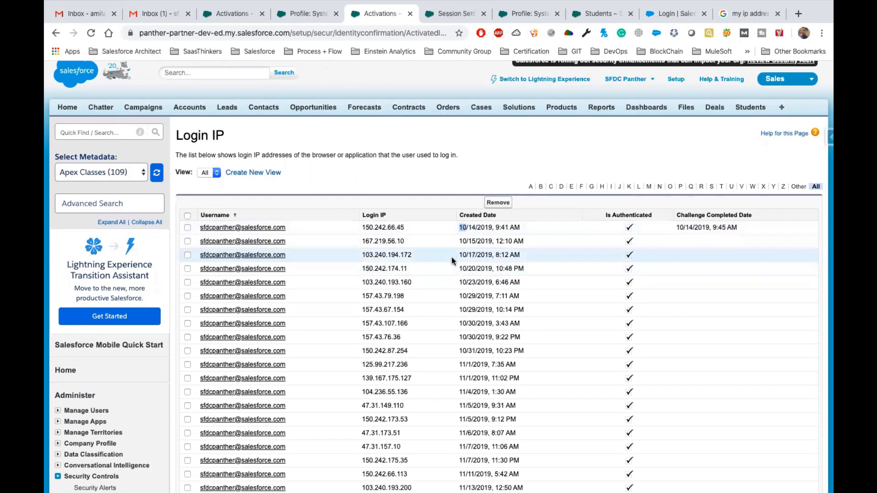
scroll(452, 261, "down", 10)
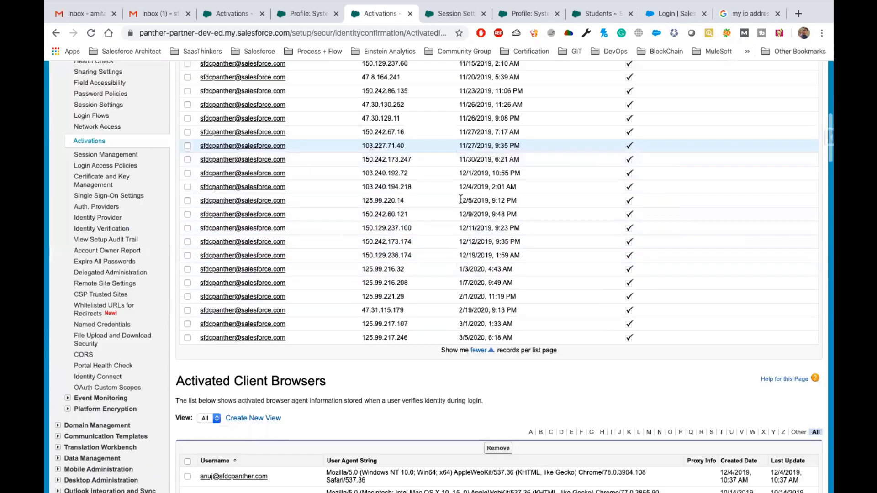
scroll(462, 199, "down", 3)
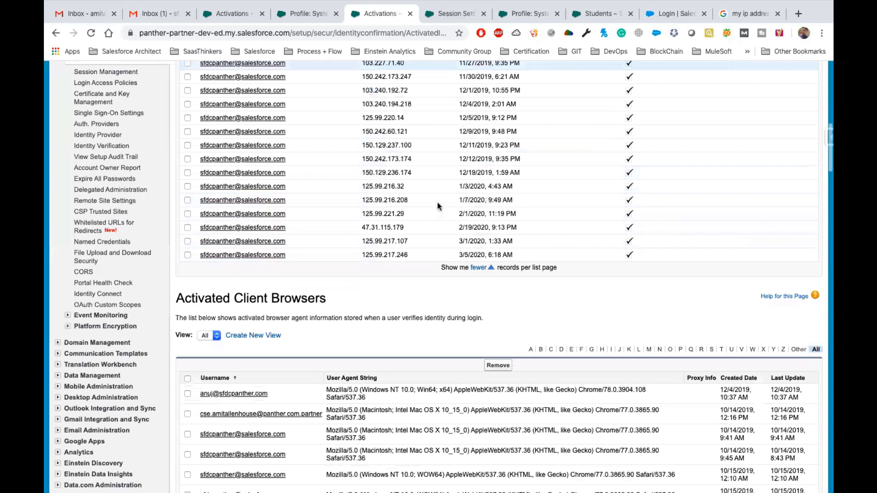
scroll(437, 206, "down", 1)
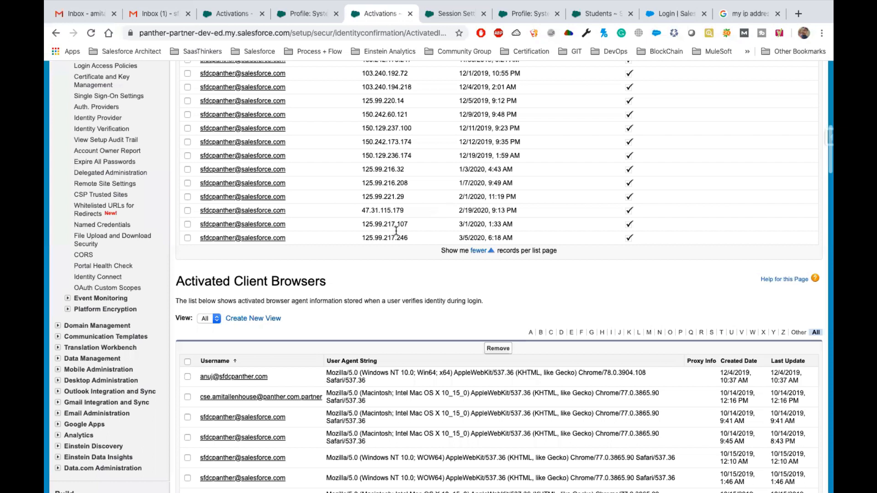
scroll(395, 231, "down", 2)
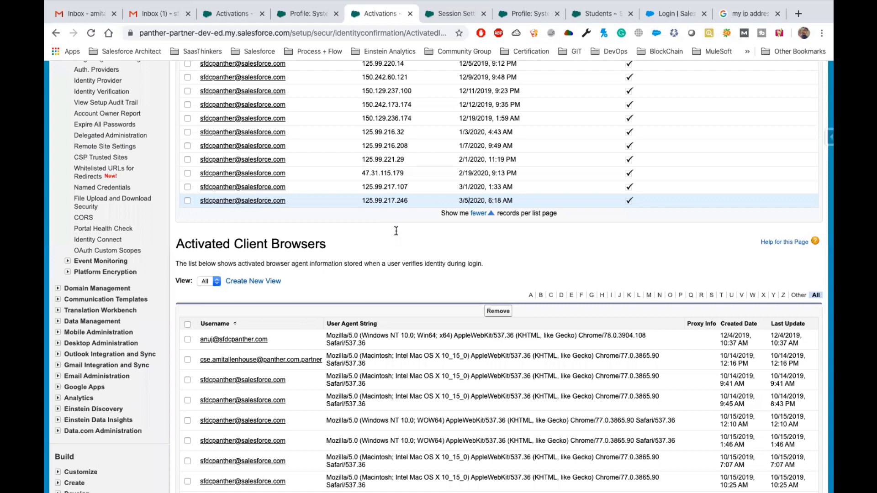
scroll(396, 231, "up", 15)
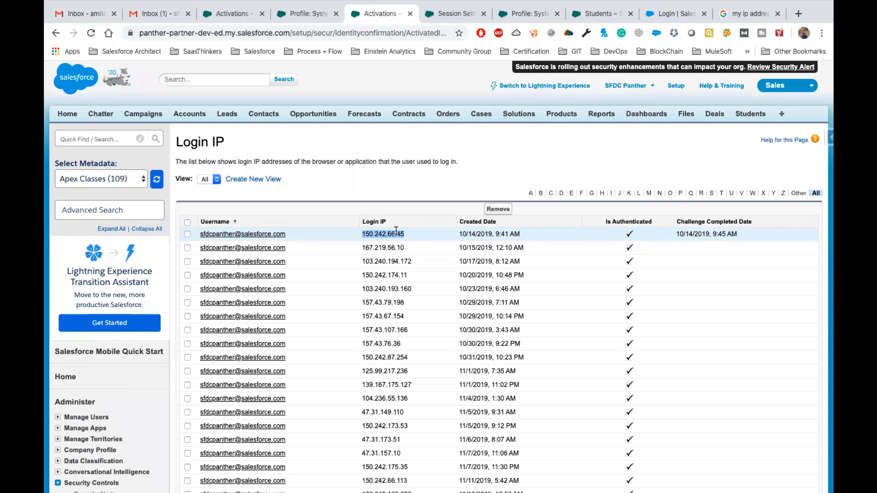
scroll(396, 231, "down", 4)
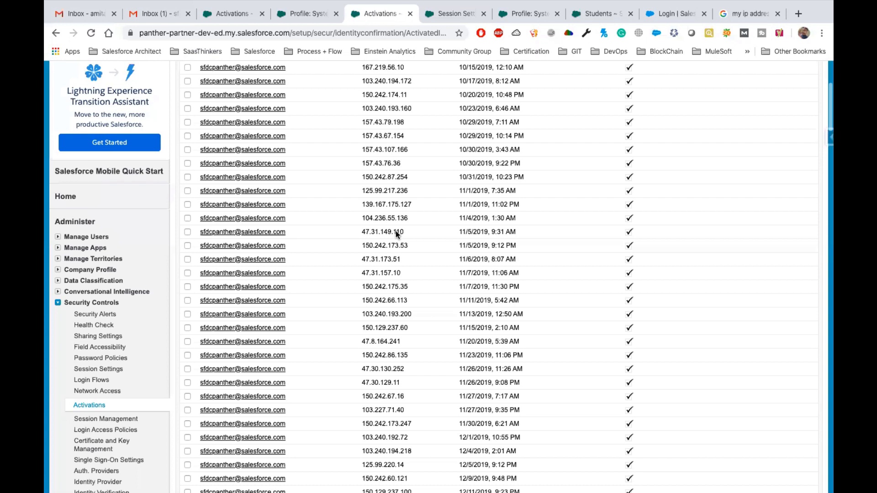
scroll(384, 215, "down", 12)
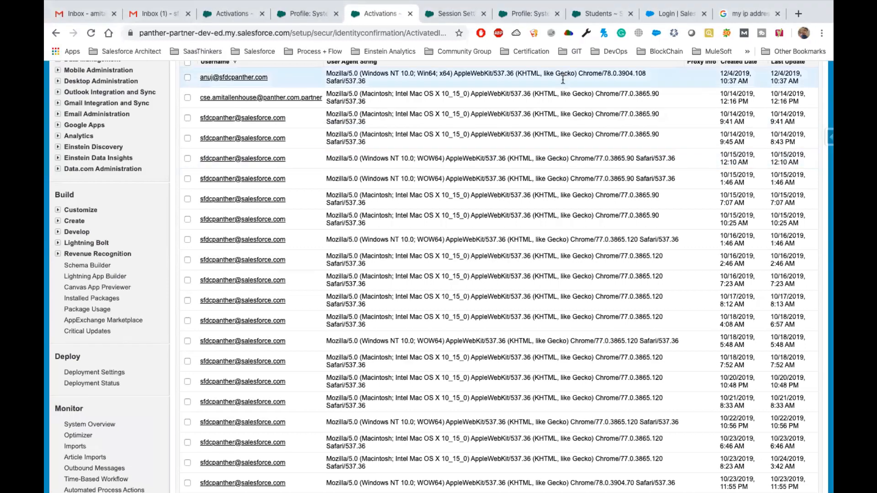
Open the Force.com LOGINs extension to view the nine saved accounts under General.
left_click(535, 36)
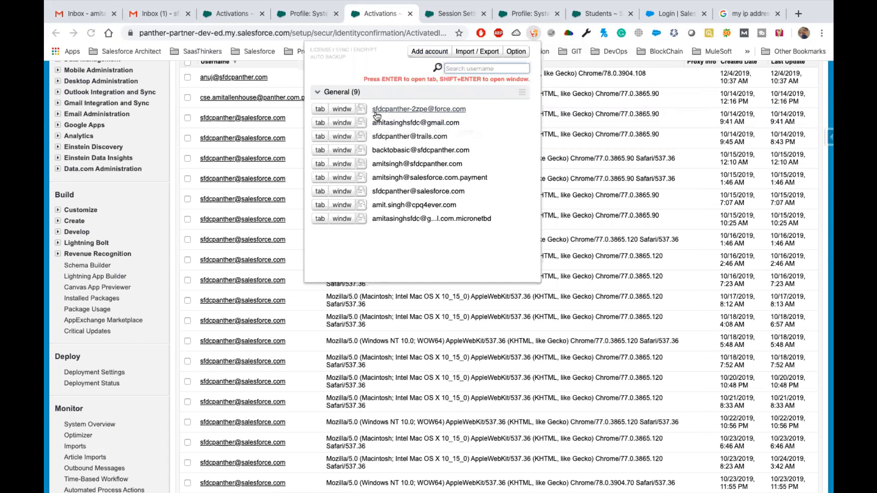
Start a new saved account with group General and org type Other, leaving credentials blank.
left_click(429, 51)
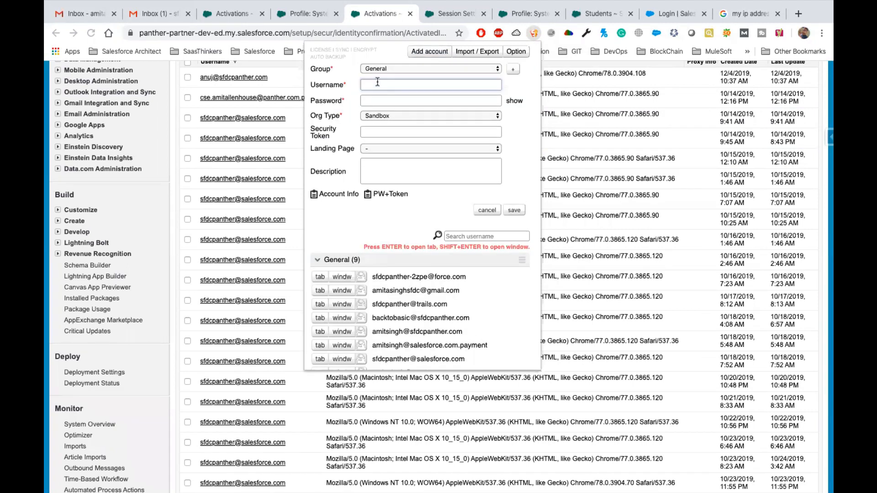
left_click(397, 69)
left_click(443, 69)
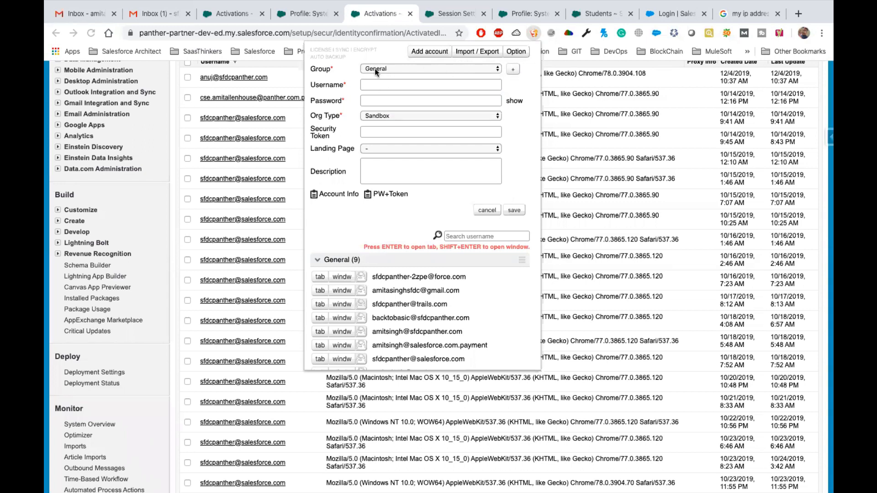
left_click(382, 85)
left_click(392, 97)
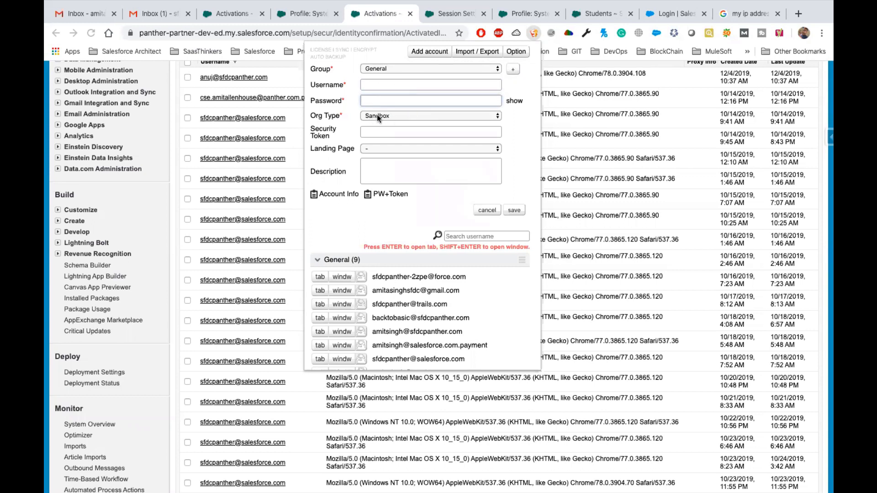
left_click(389, 116)
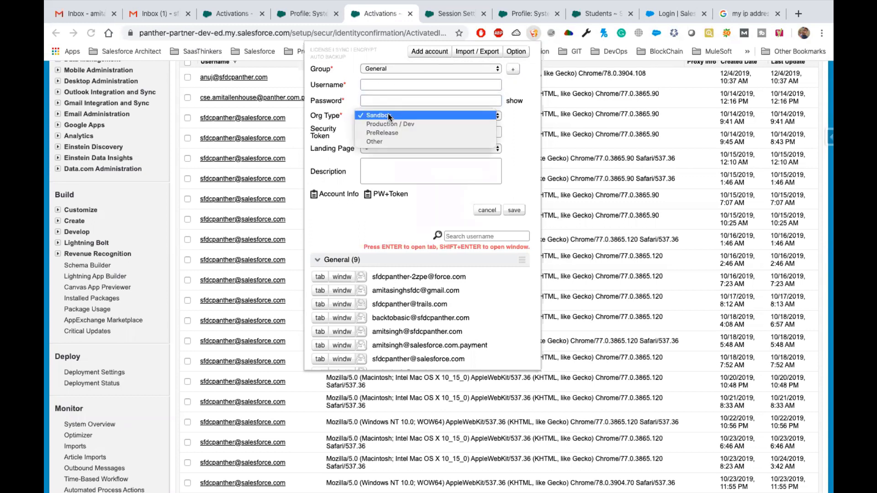
left_click(407, 142)
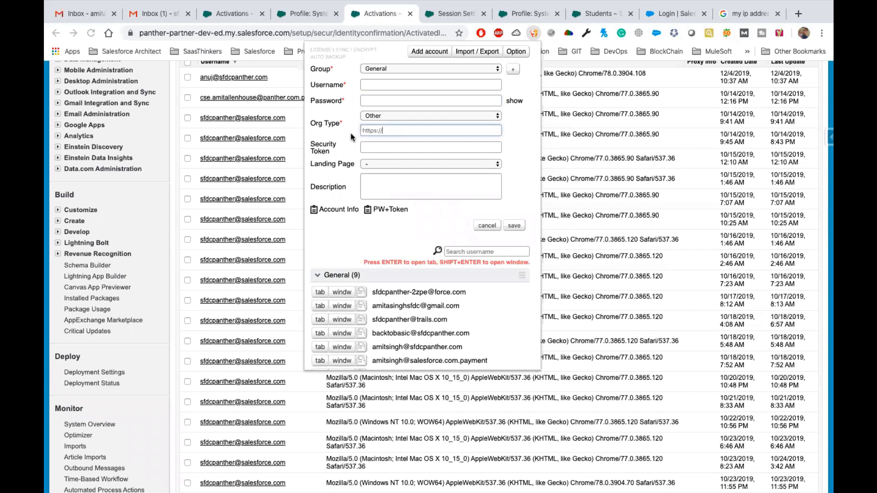
left_click_drag(381, 131, 360, 130)
left_click(376, 148)
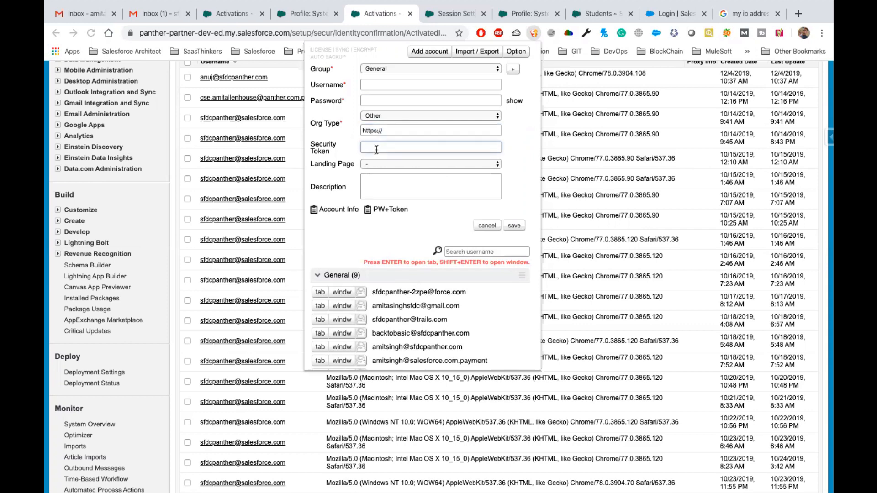
Try landing pages Case and Other, then close the popup without saving the account.
left_click(404, 164)
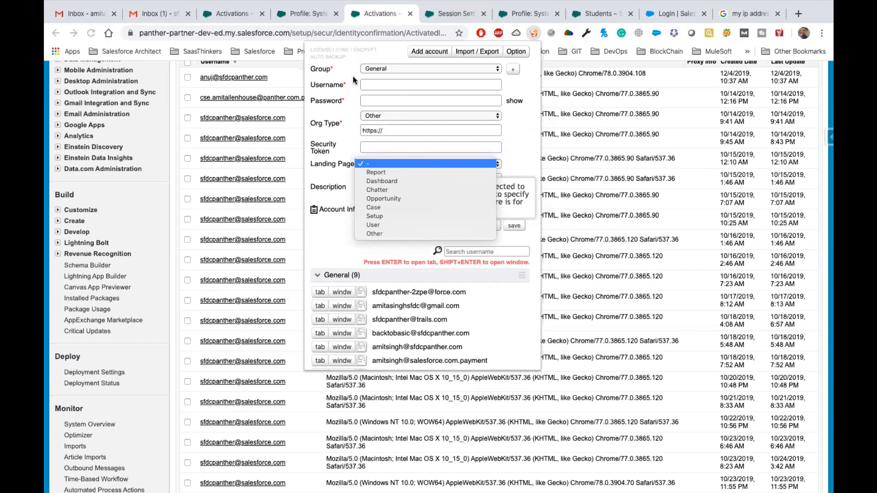
left_click(385, 208)
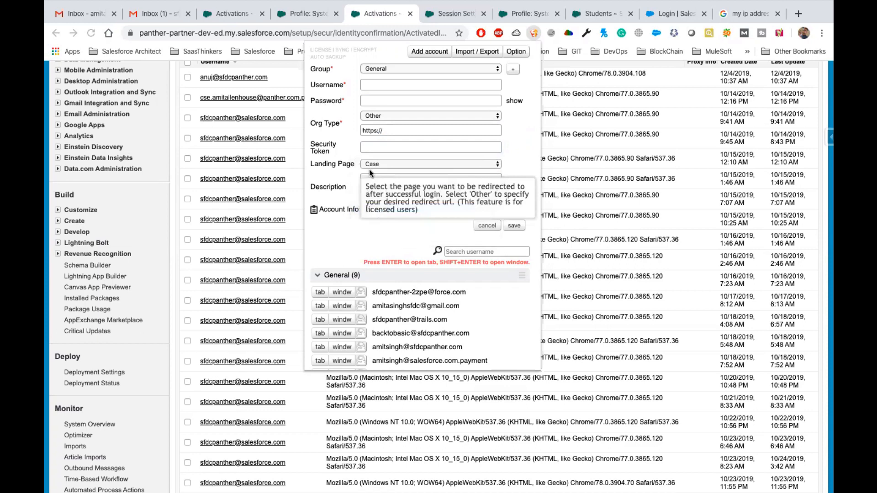
left_click(385, 166)
left_click(384, 190)
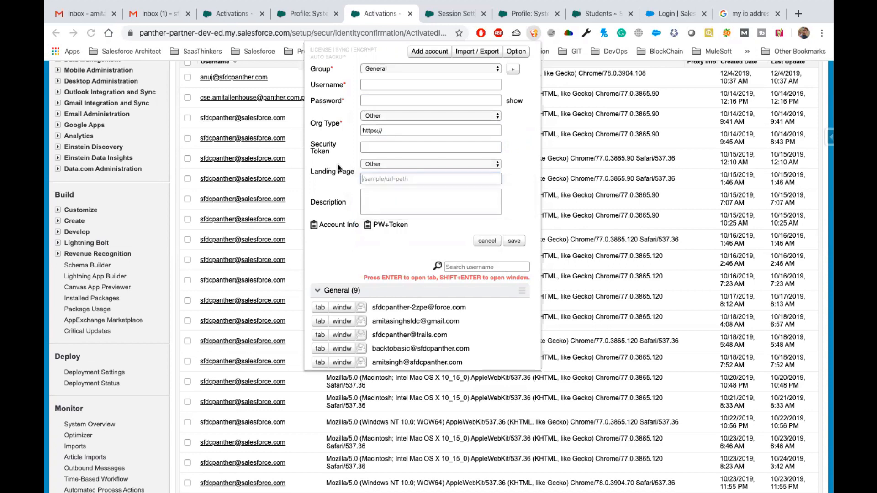
left_click(444, 179)
left_click(534, 35)
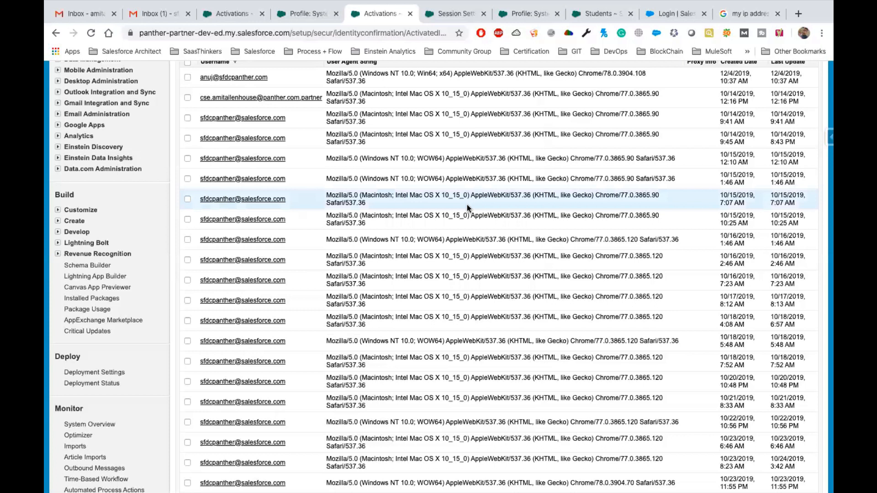
scroll(466, 205, "up", 1)
scroll(466, 204, "up", 15)
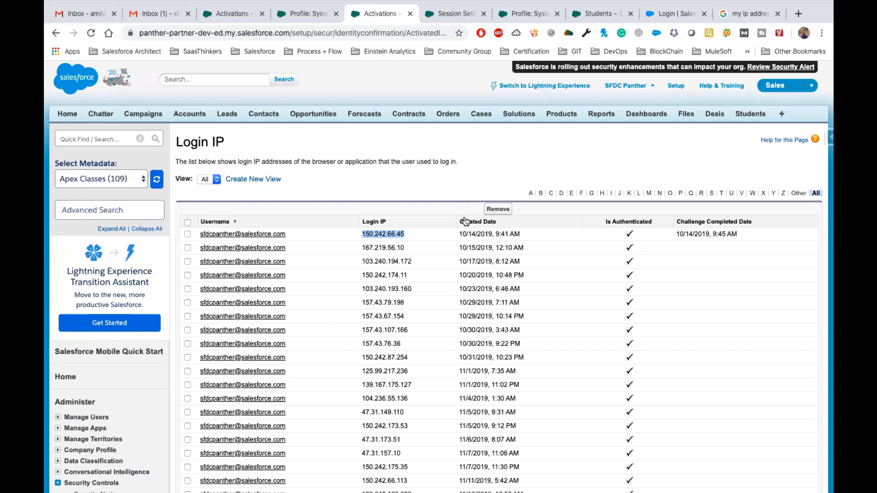
scroll(611, 394, "down", 1)
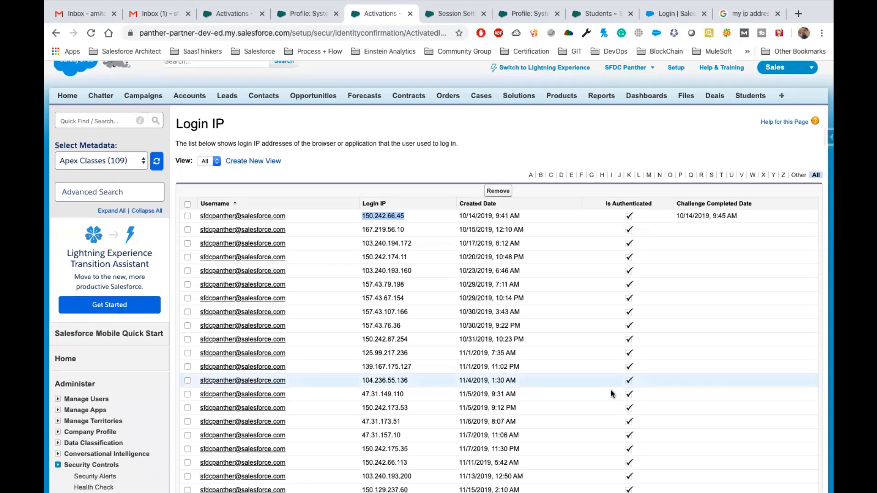
scroll(612, 393, "down", 5)
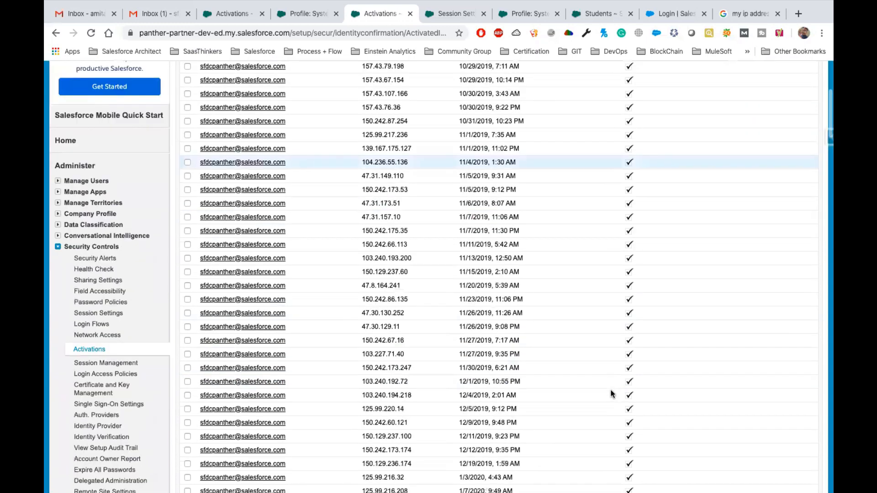
scroll(612, 393, "down", 1)
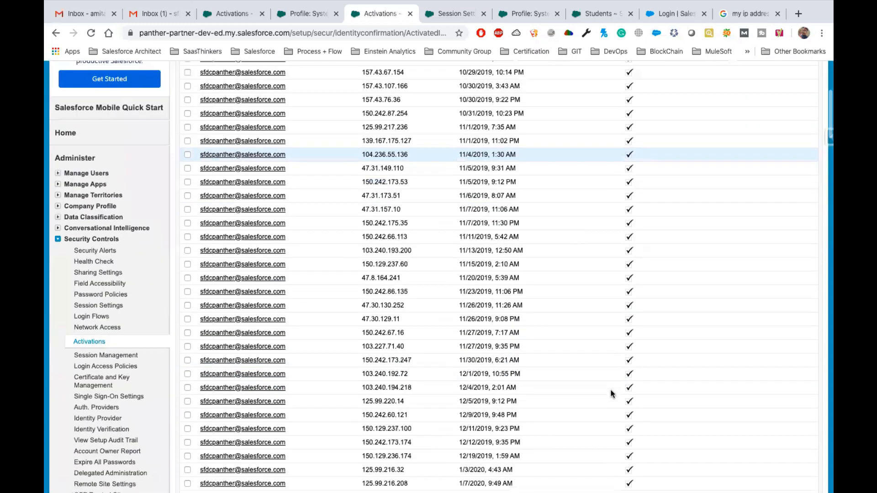
scroll(612, 393, "down", 8)
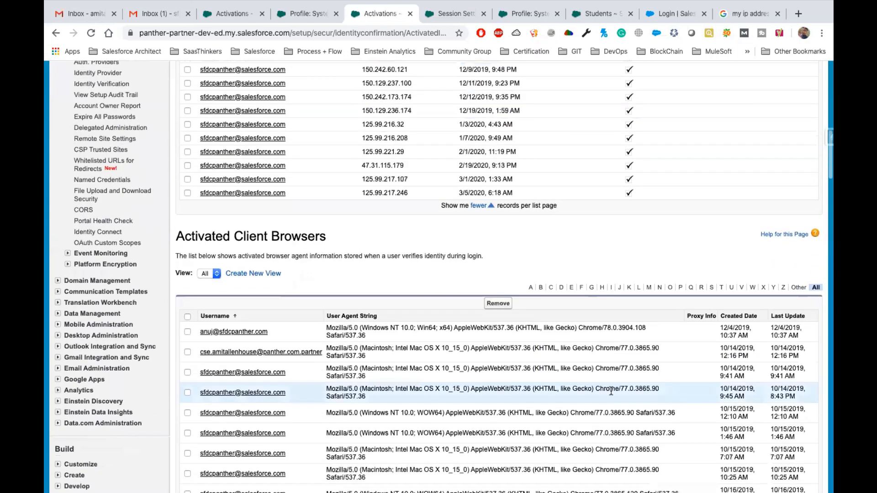
scroll(611, 391, "down", 2)
scroll(610, 392, "down", 2)
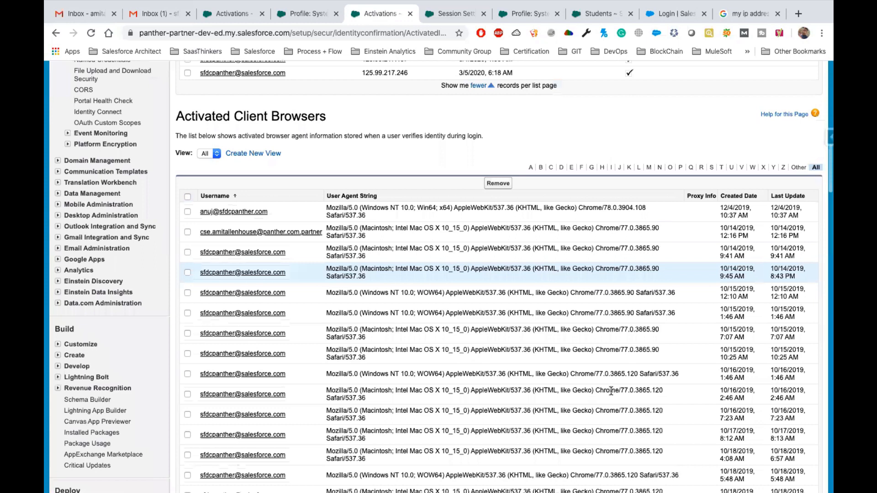
scroll(611, 391, "up", 15)
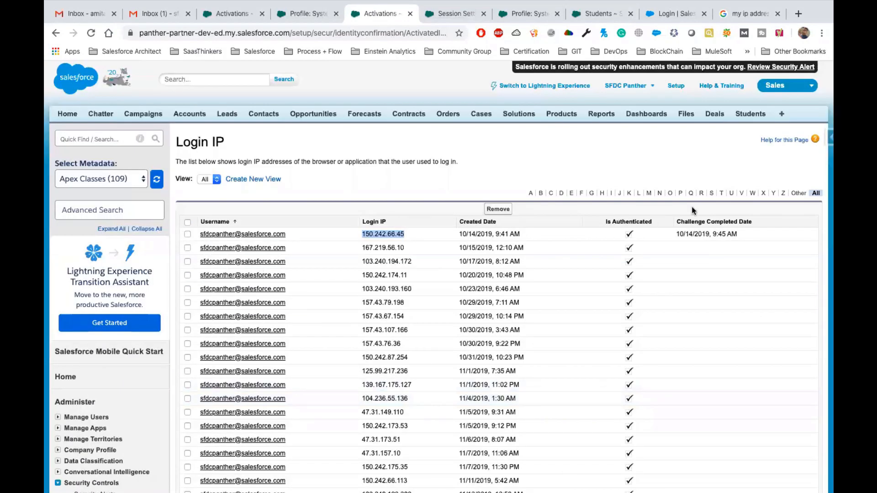
left_click(417, 227)
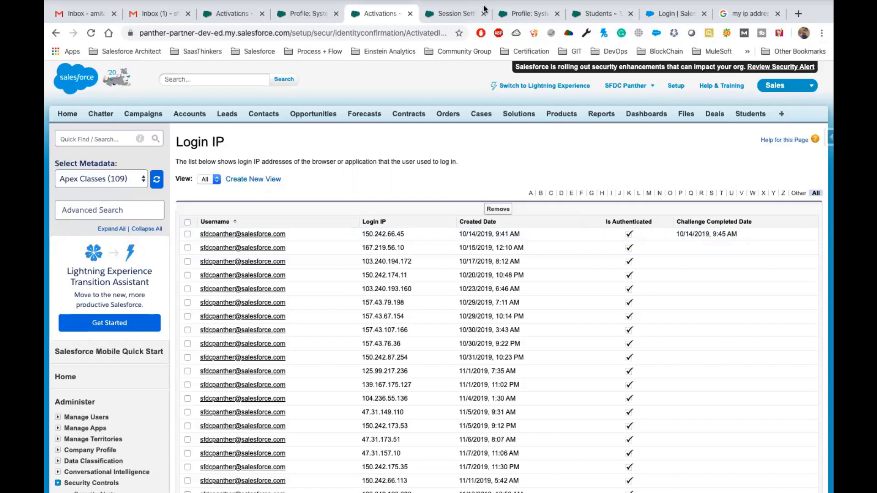
mouse_move(517, 1)
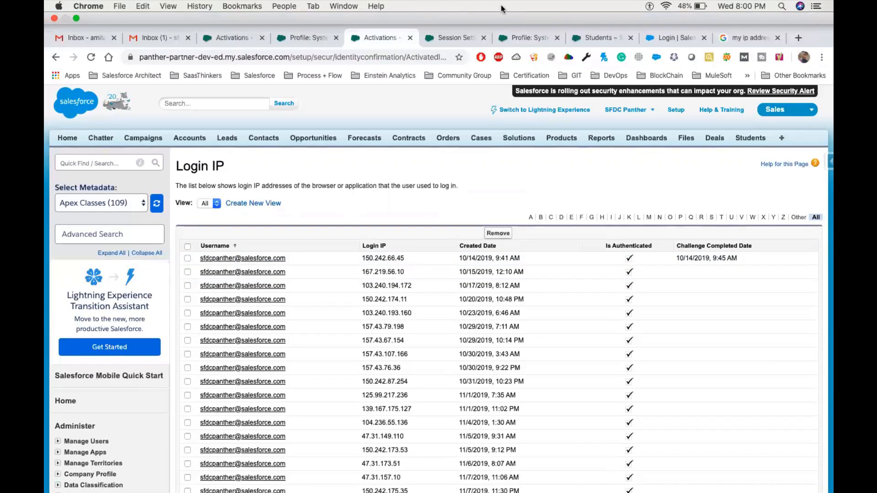